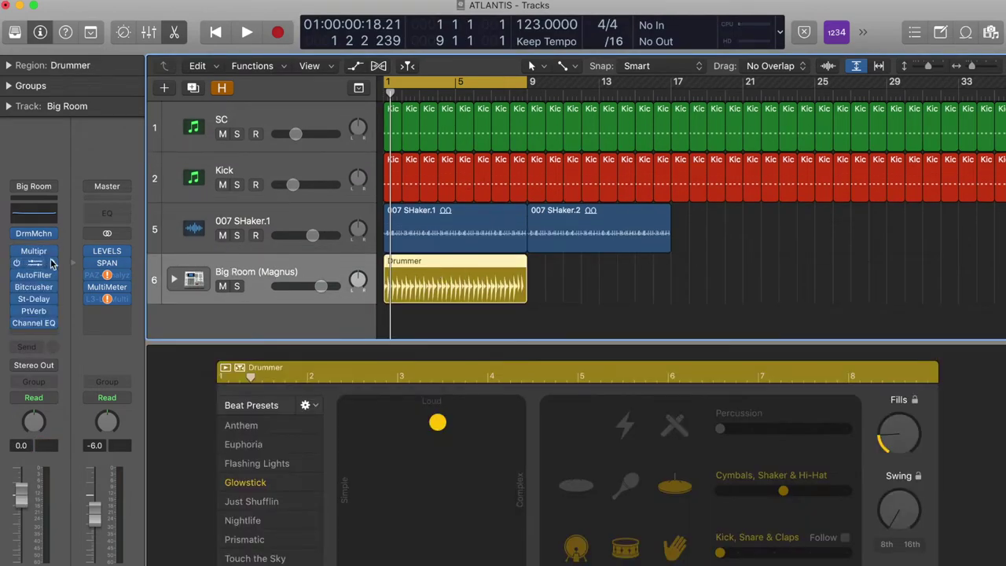
# Open the Big Room track's DrmMchn slot to show its Drum Machine Designer pads.
pyautogui.click(34, 234)
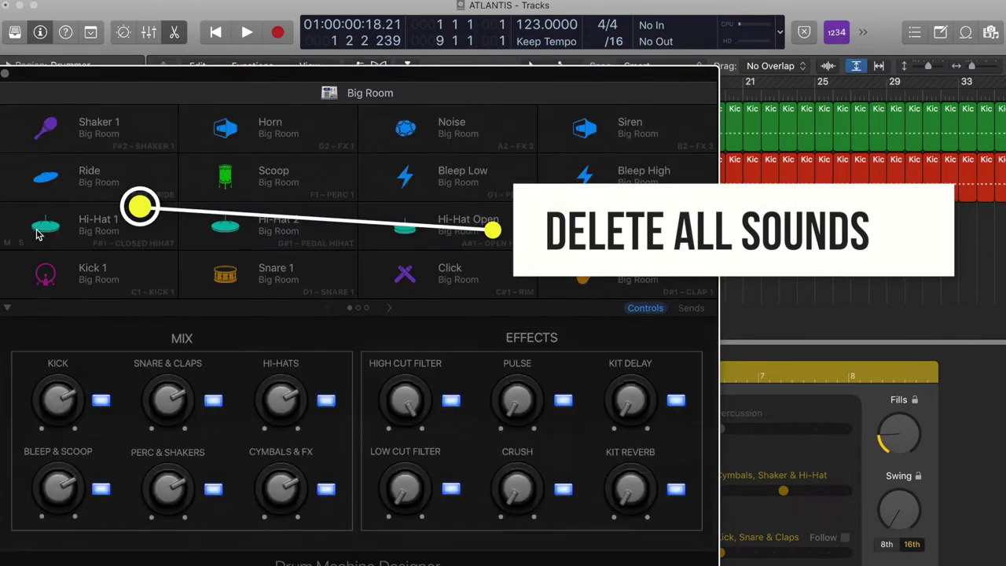
# Clear the Shaker 1, Ride, Hi-Hat 1, Kick 1, Horn, Scoop, Hi-Hat 2 and Snare 1 pads.
pyautogui.rightClick(103, 135)
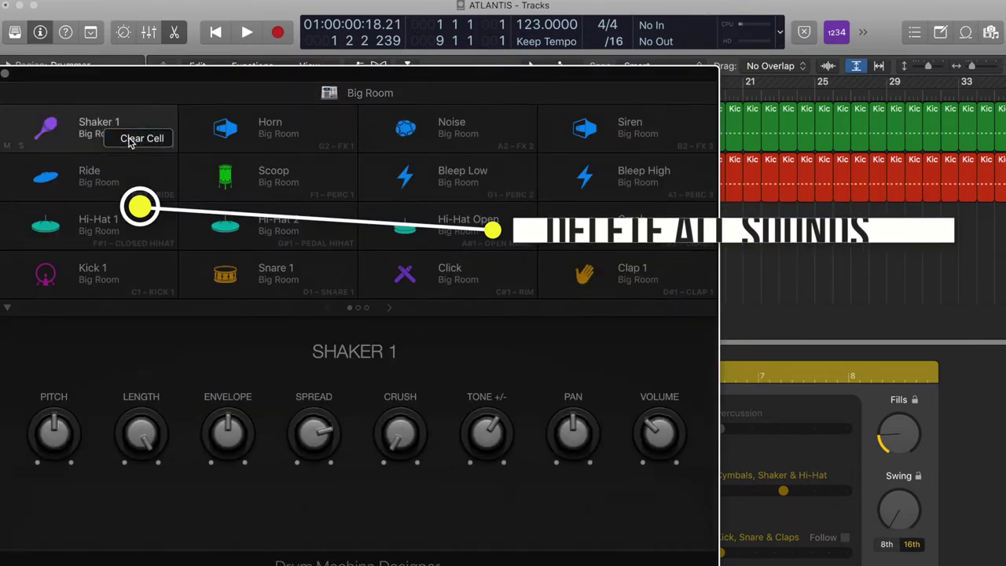
pyautogui.click(130, 136)
pyautogui.rightClick(107, 181)
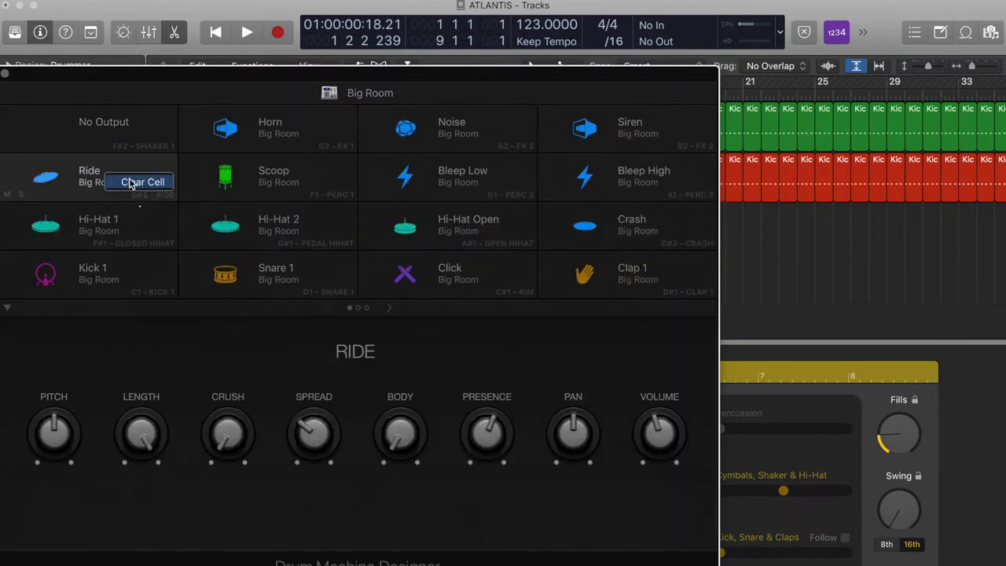
pyautogui.click(140, 185)
pyautogui.rightClick(105, 225)
pyautogui.click(136, 227)
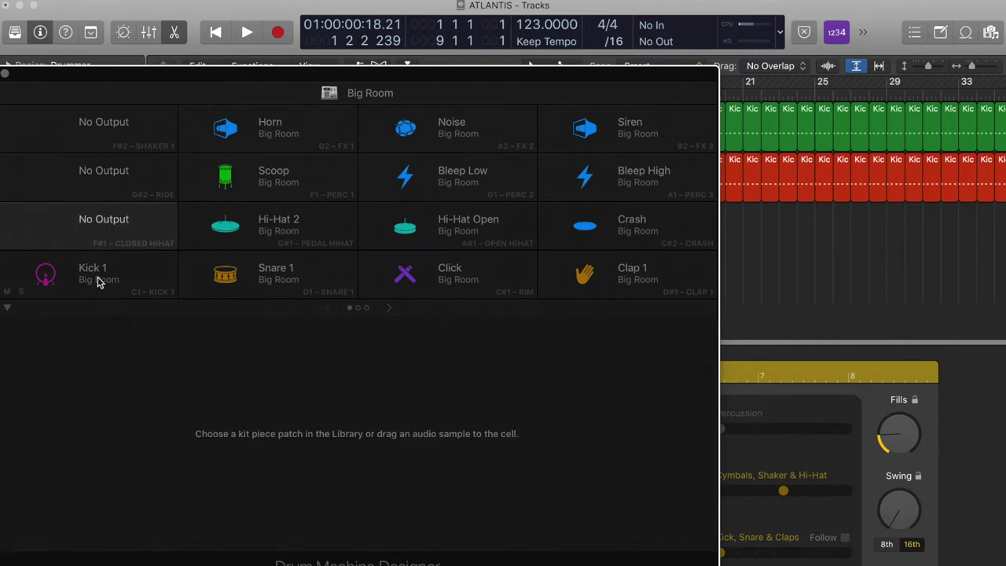
pyautogui.rightClick(98, 283)
pyautogui.click(131, 290)
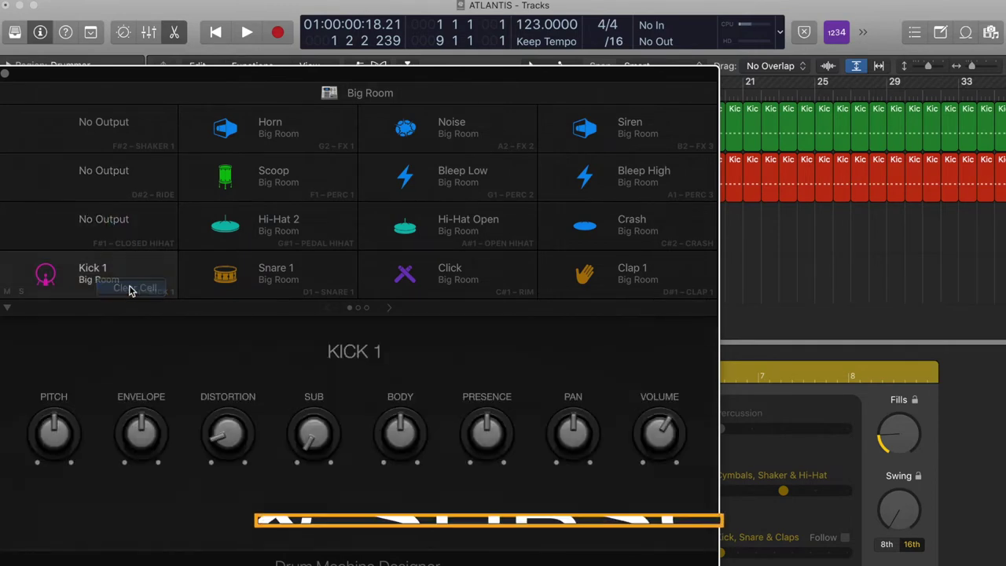
pyautogui.rightClick(291, 129)
pyautogui.click(323, 132)
pyautogui.rightClick(288, 176)
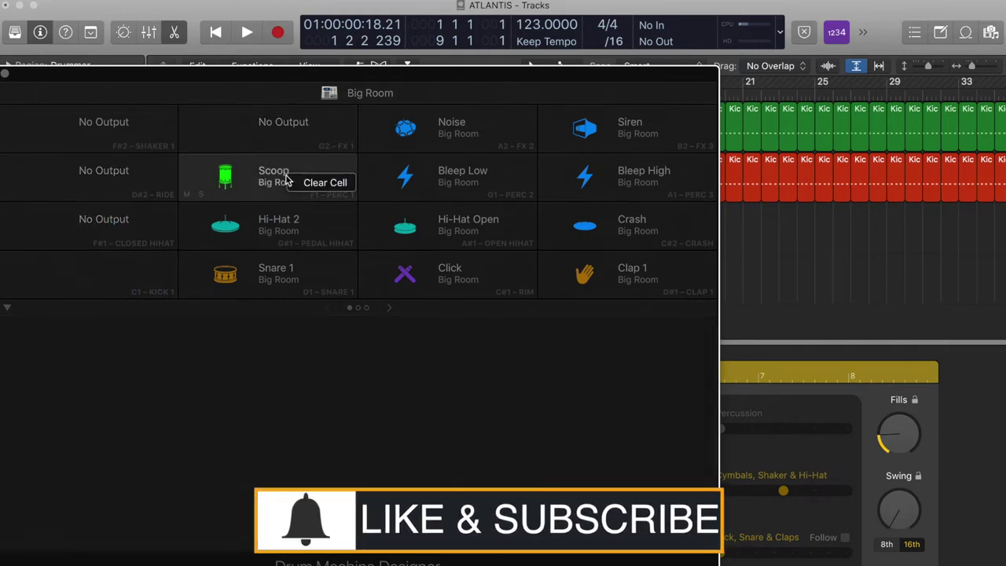
pyautogui.rightClick(279, 219)
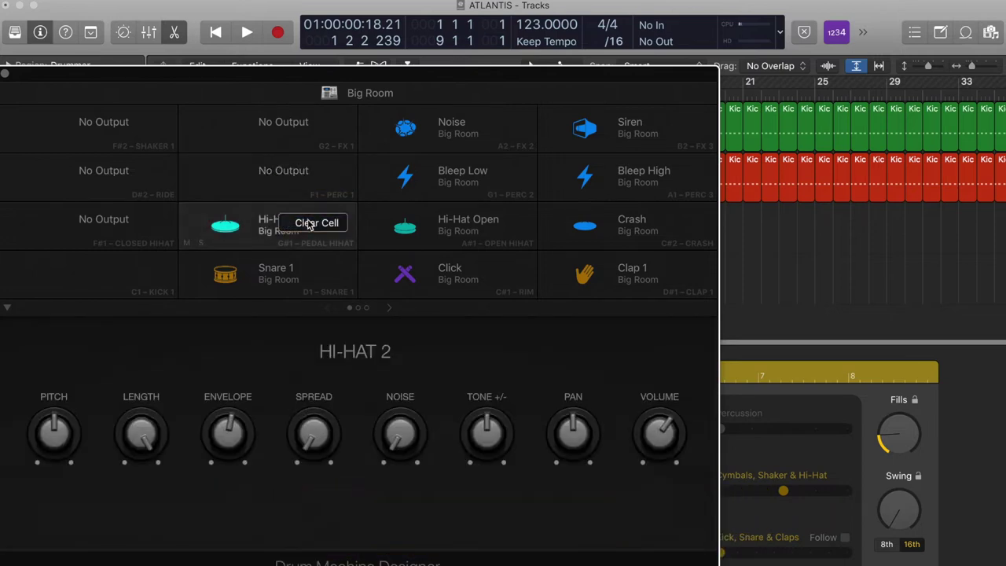
pyautogui.rightClick(279, 281)
pyautogui.click(318, 283)
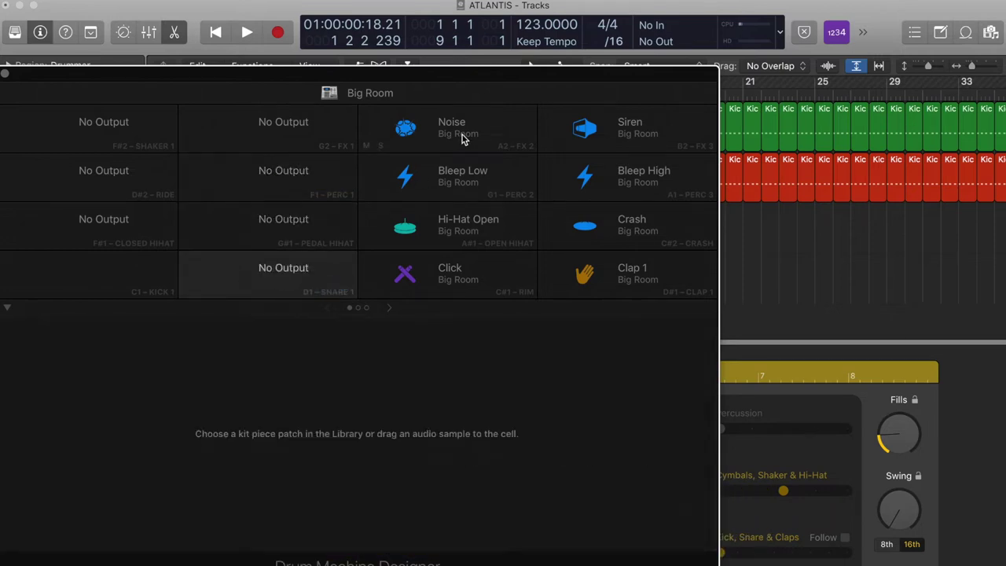
# Clear the Noise, Bleep Low, Hi-Hat Open, Click, Siren, Bleep High, Crash and Clap 1 pads.
pyautogui.rightClick(470, 150)
pyautogui.click(494, 144)
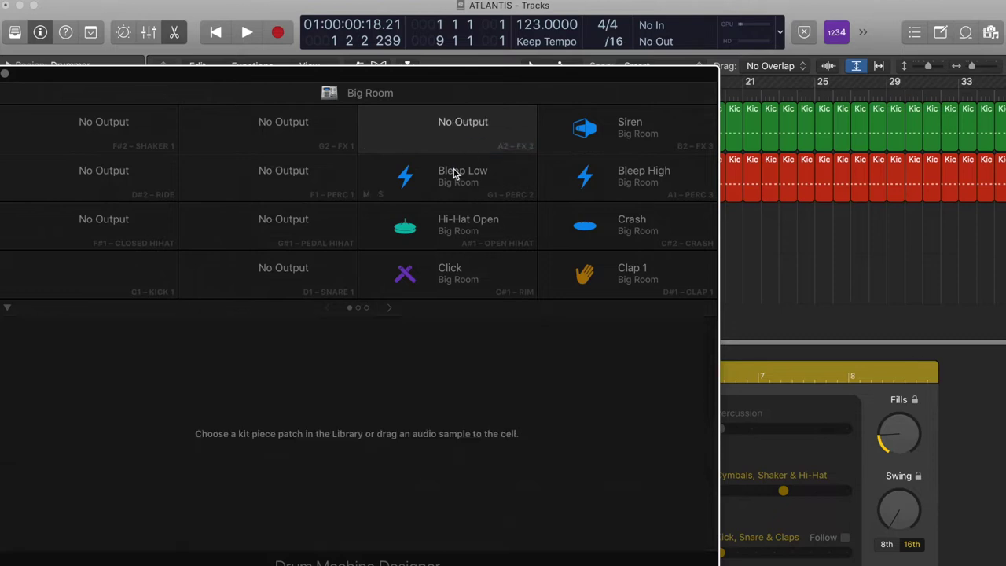
pyautogui.rightClick(479, 180)
pyautogui.click(482, 177)
pyautogui.rightClick(473, 225)
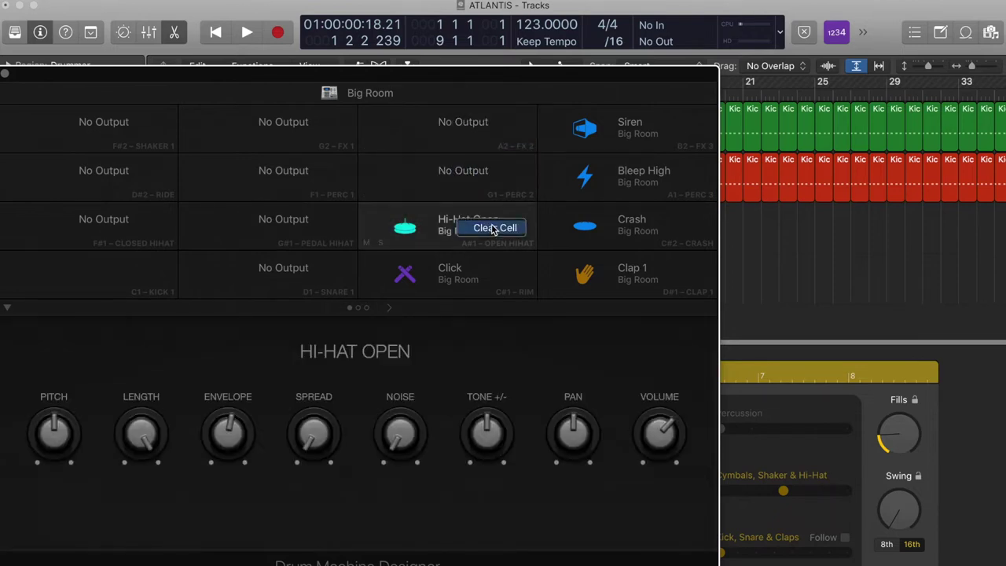
pyautogui.click(493, 228)
pyautogui.rightClick(490, 275)
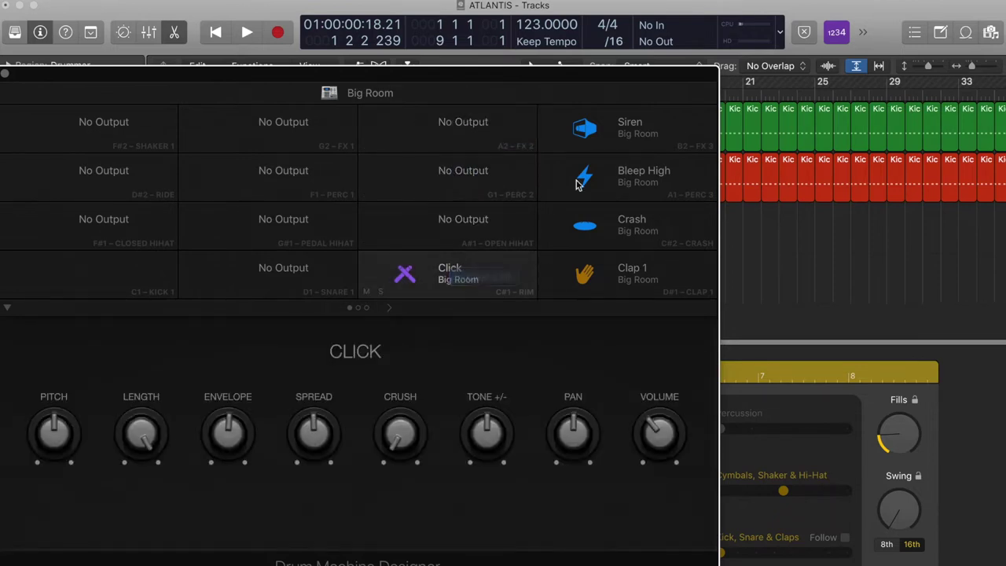
pyautogui.rightClick(635, 148)
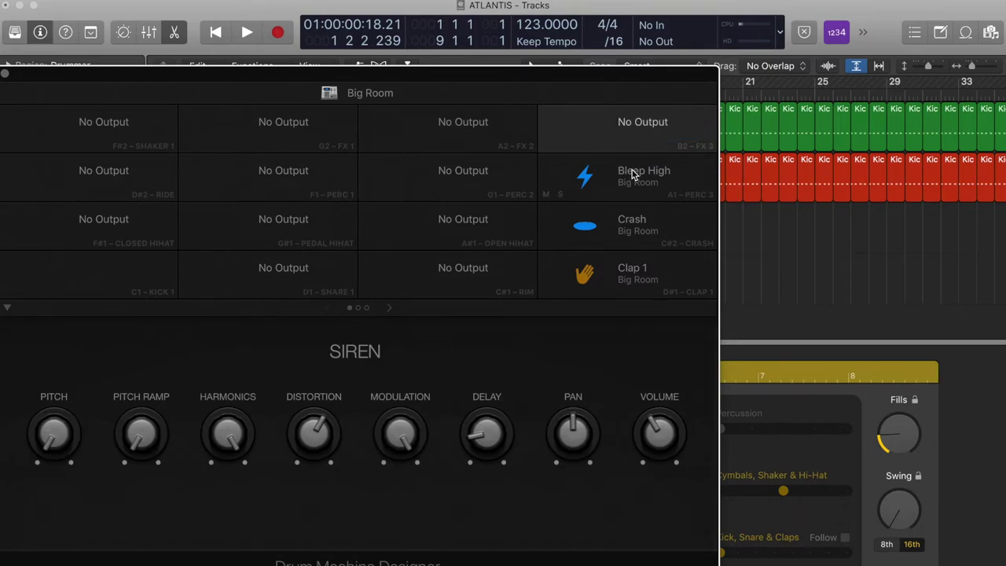
pyautogui.rightClick(633, 174)
pyautogui.rightClick(632, 219)
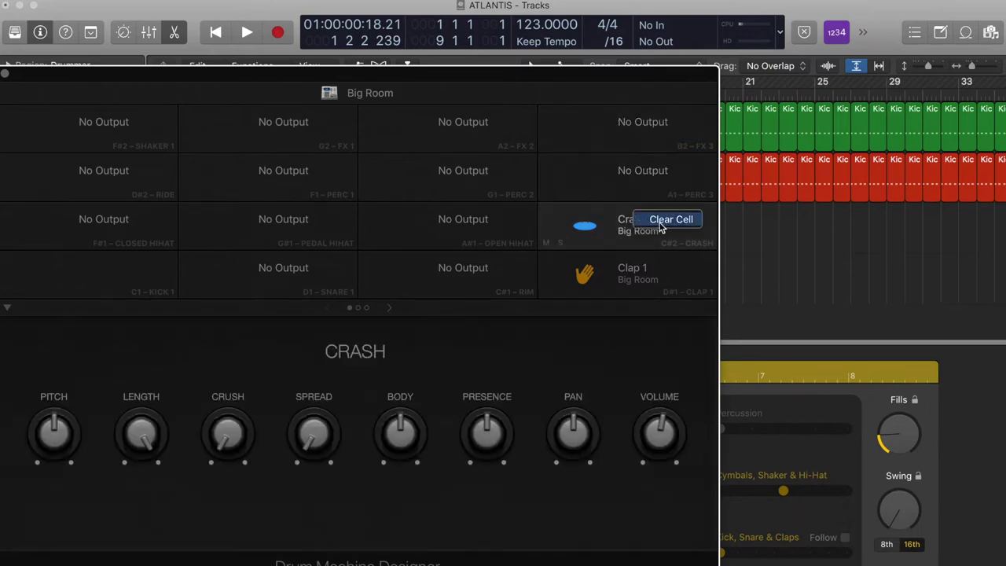
pyautogui.rightClick(627, 268)
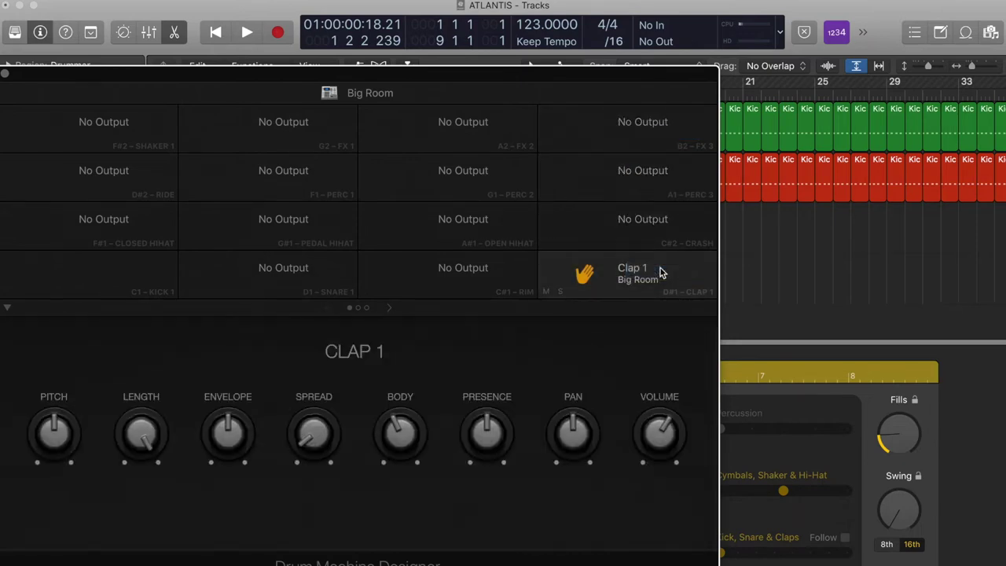
# On the second pad page, clear Sidechain Trigger, Shaker 2, Kick 2, Perc 1 and Snare 2.
pyautogui.click(388, 308)
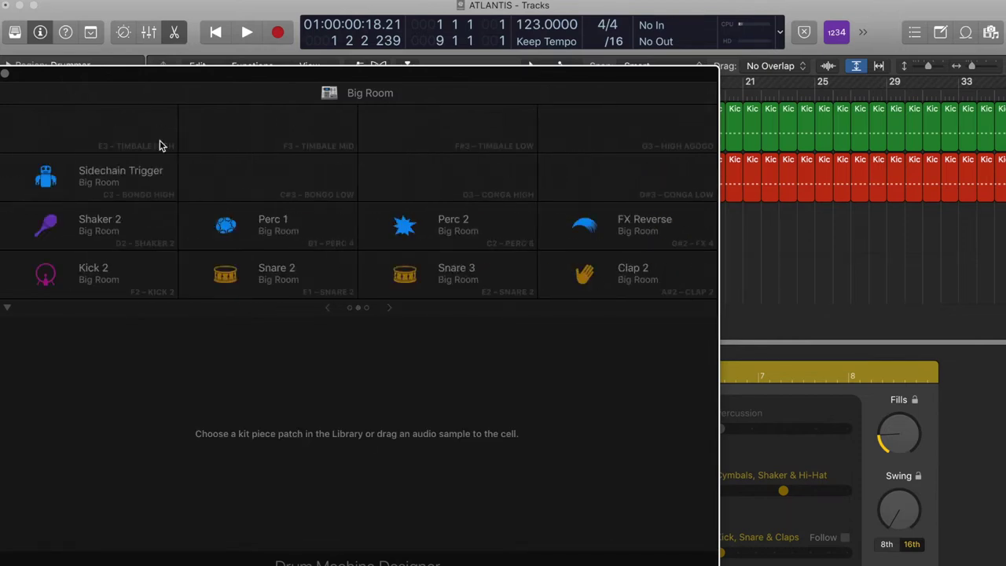
pyautogui.rightClick(122, 181)
pyautogui.click(157, 184)
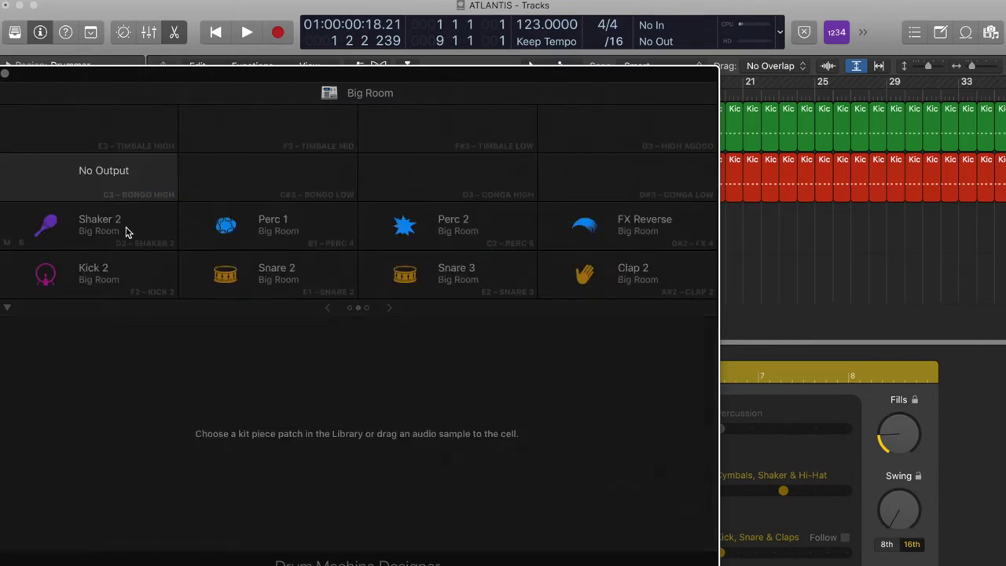
pyautogui.rightClick(129, 229)
pyautogui.rightClick(122, 278)
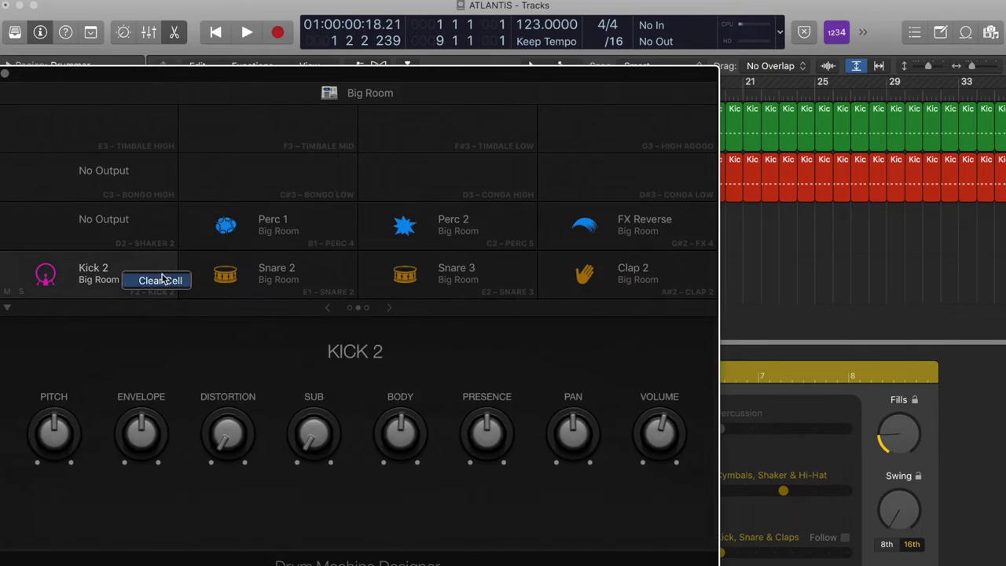
pyautogui.rightClick(240, 222)
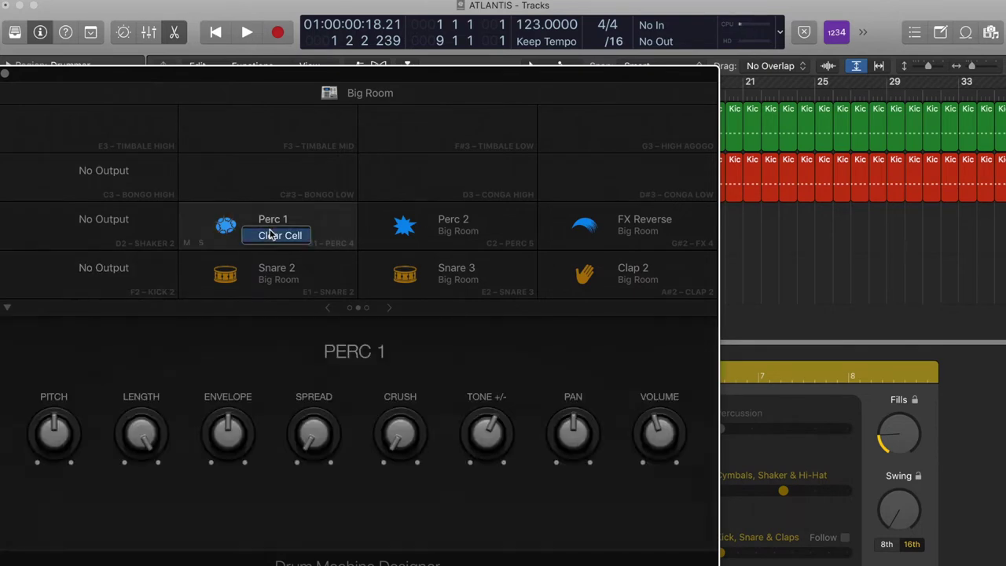
pyautogui.click(253, 233)
pyautogui.rightClick(265, 269)
pyautogui.click(319, 275)
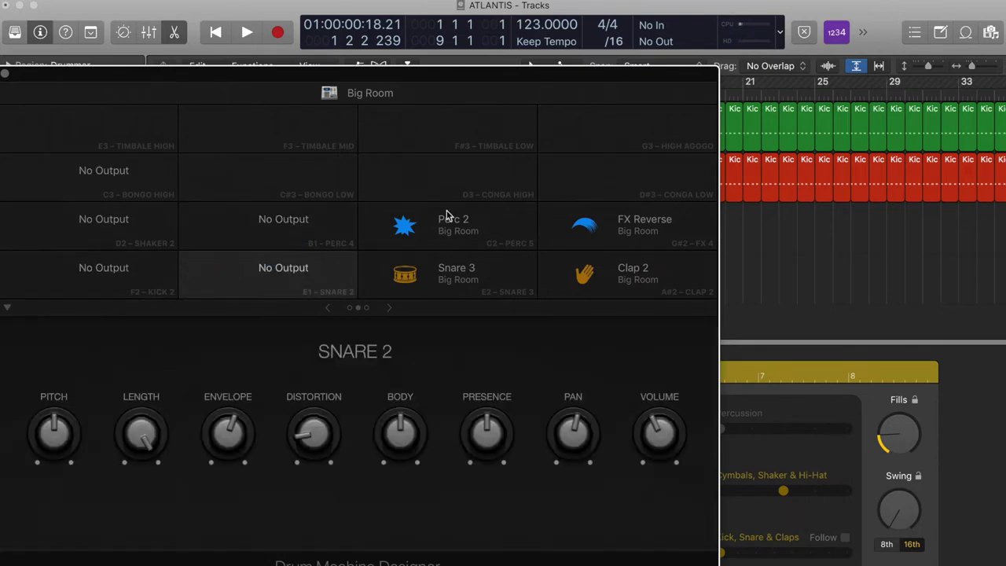
# Clear the Perc 2, Snare 3, FX Reverse and Clap 2 pads, then return to page one.
pyautogui.rightClick(447, 220)
pyautogui.rightClick(462, 283)
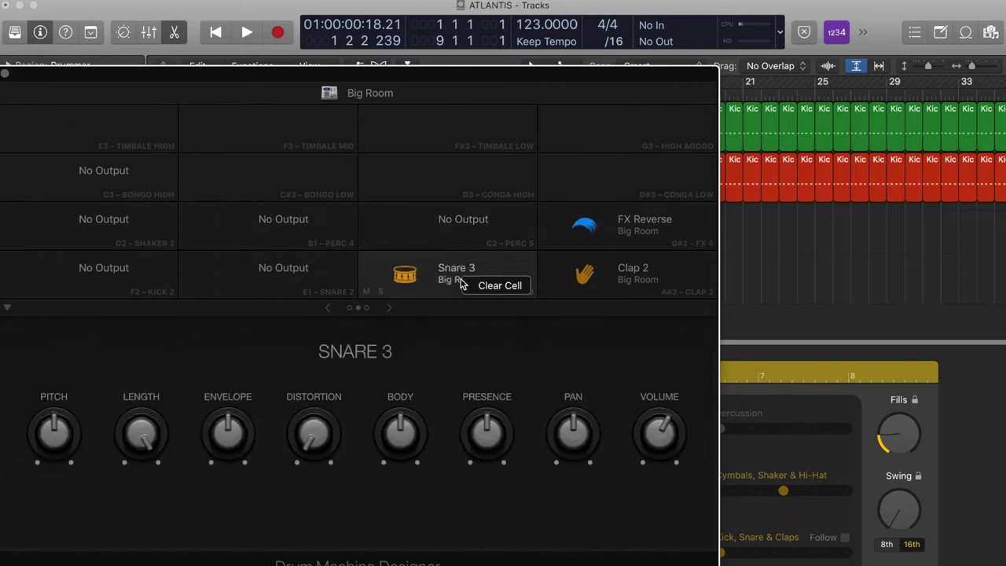
pyautogui.rightClick(610, 243)
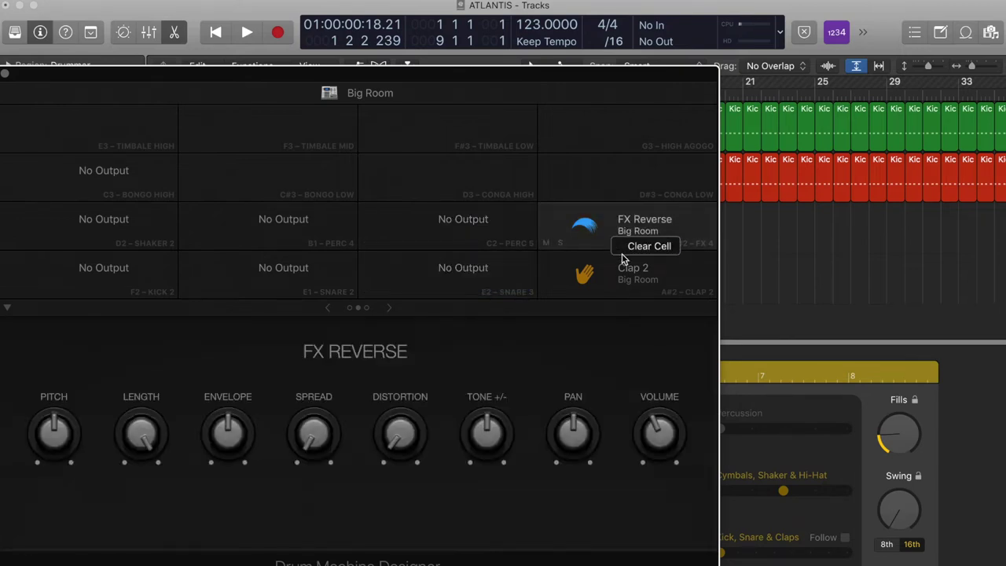
pyautogui.click(637, 247)
pyautogui.rightClick(615, 271)
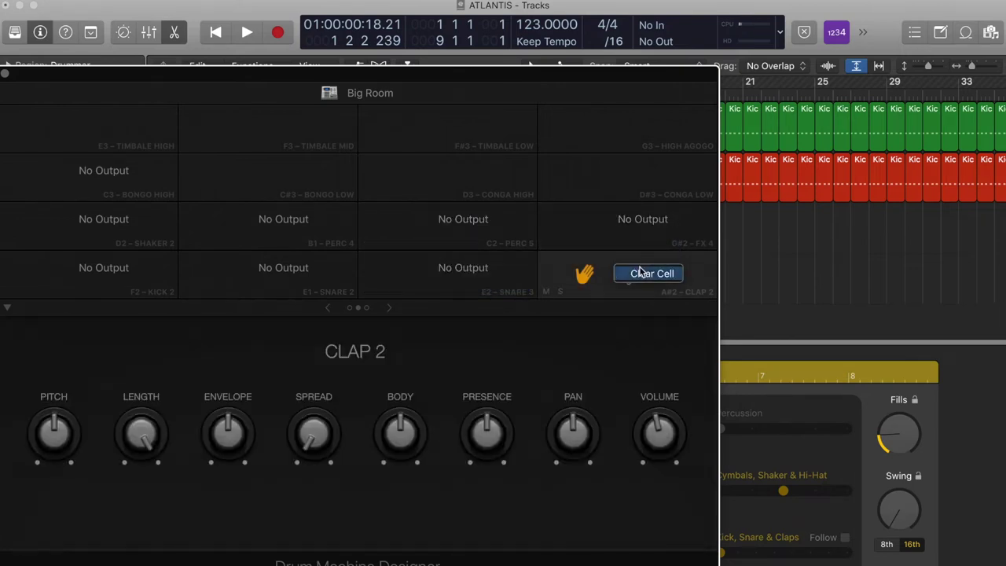
pyautogui.click(641, 272)
pyautogui.click(328, 308)
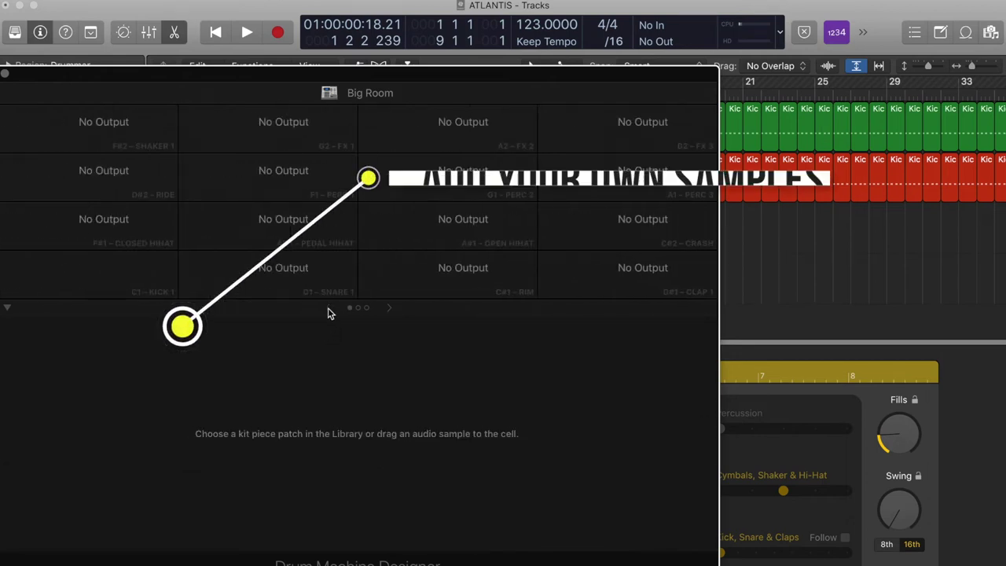
pyautogui.press('super+Tab')
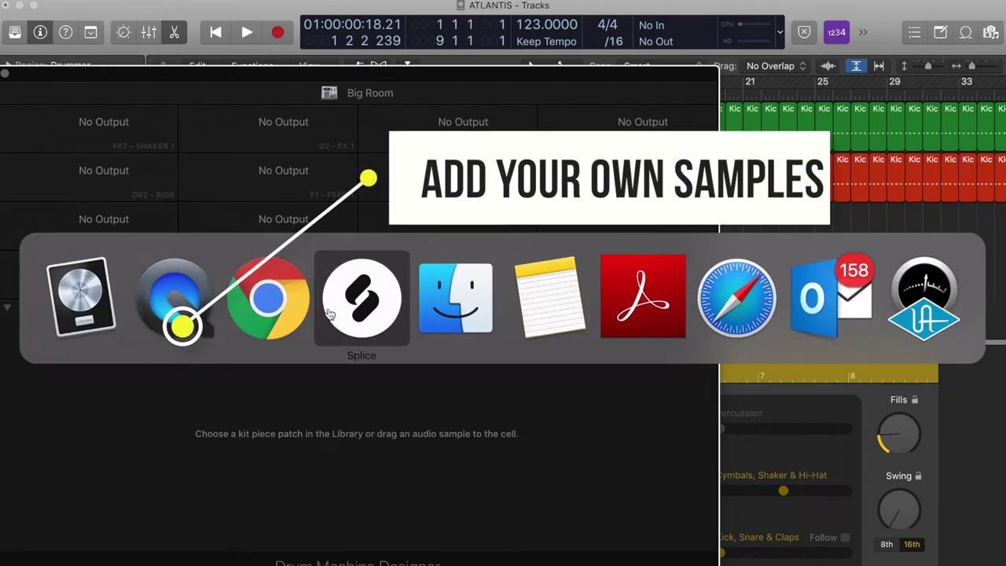
# In Splice, add the 'science fiction' tag to the synth one-shot filters.
pyautogui.press('super+shift+Tab')
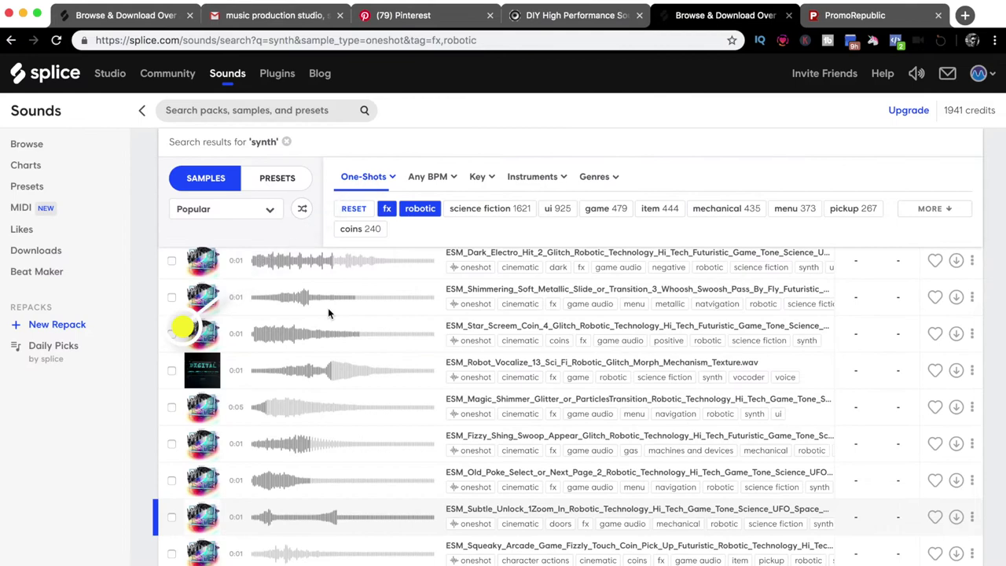
pyautogui.scroll(-3, 328, 313)
pyautogui.scroll(10, 328, 318)
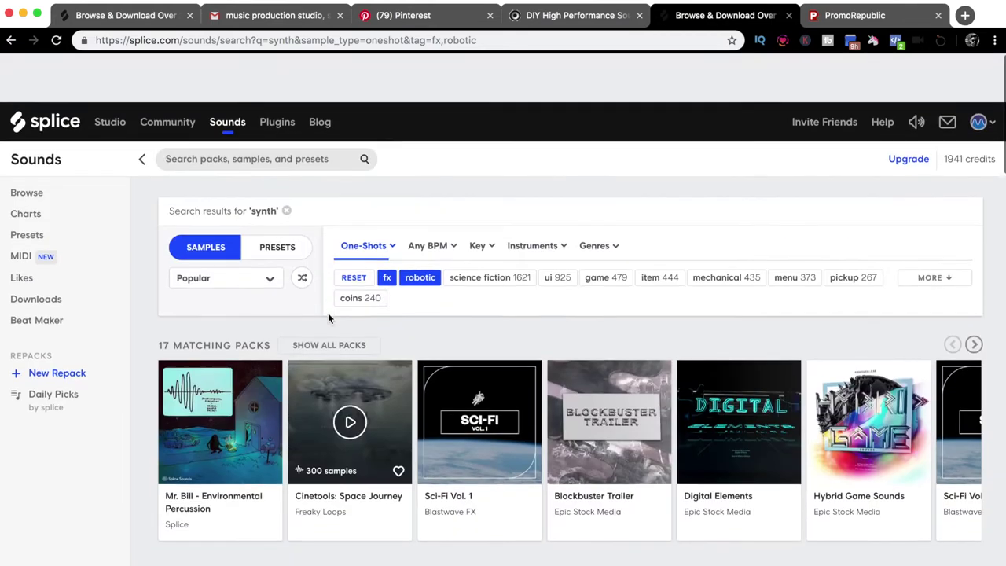
pyautogui.scroll(-3, 327, 313)
pyautogui.scroll(2, 346, 315)
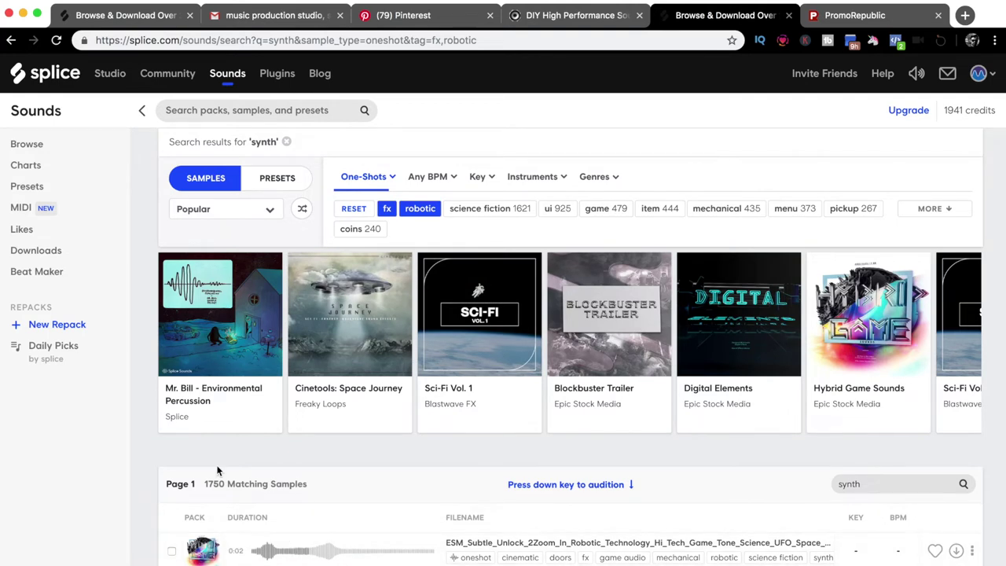
pyautogui.scroll(-3, 218, 470)
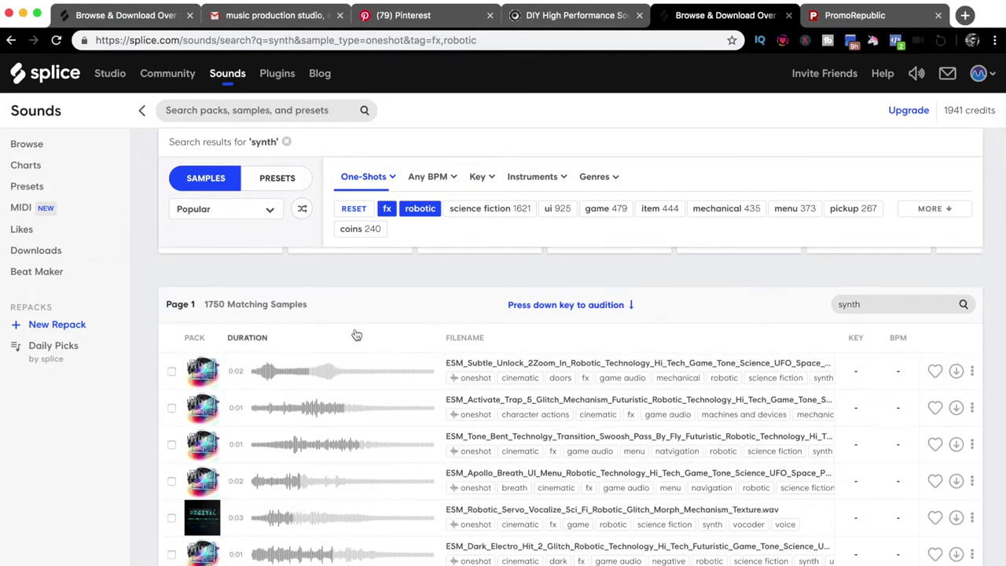
pyautogui.click(497, 208)
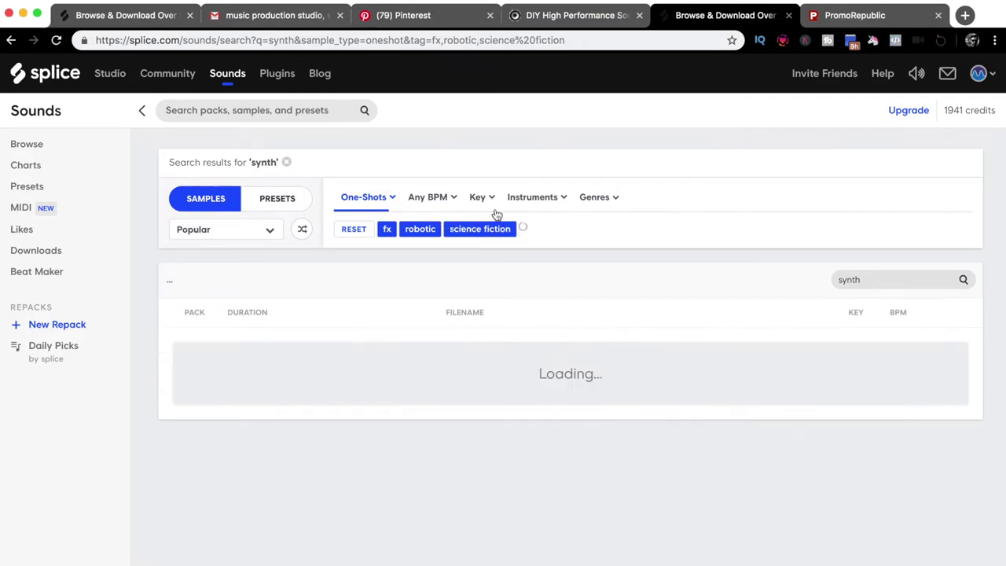
pyautogui.scroll(-3, 139, 460)
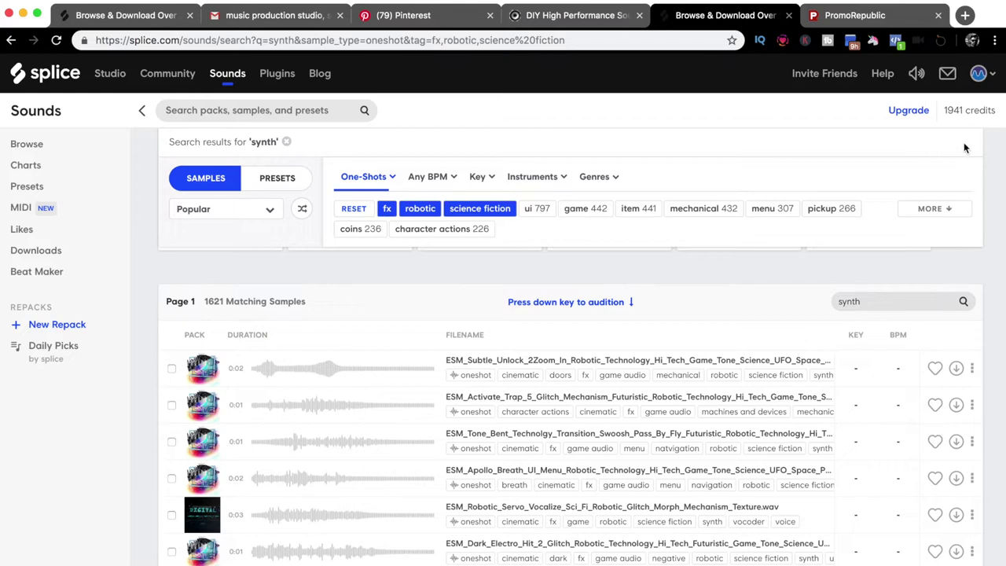
# Tick the first four samples plus Robotic Servo, Dark Electro, Shimmering whoosh, Star Screem and Fizzy Shing.
pyautogui.click(171, 368)
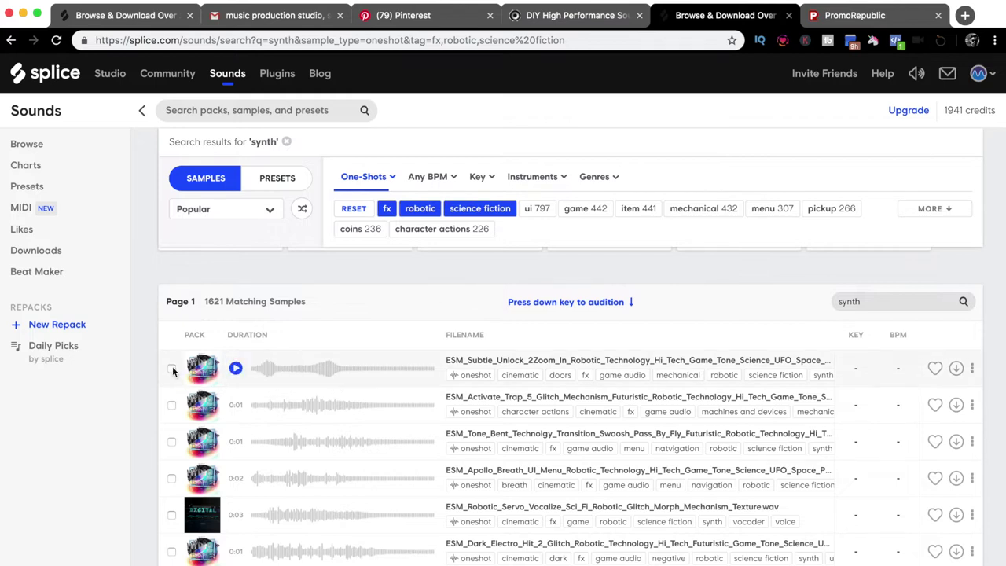
pyautogui.click(172, 405)
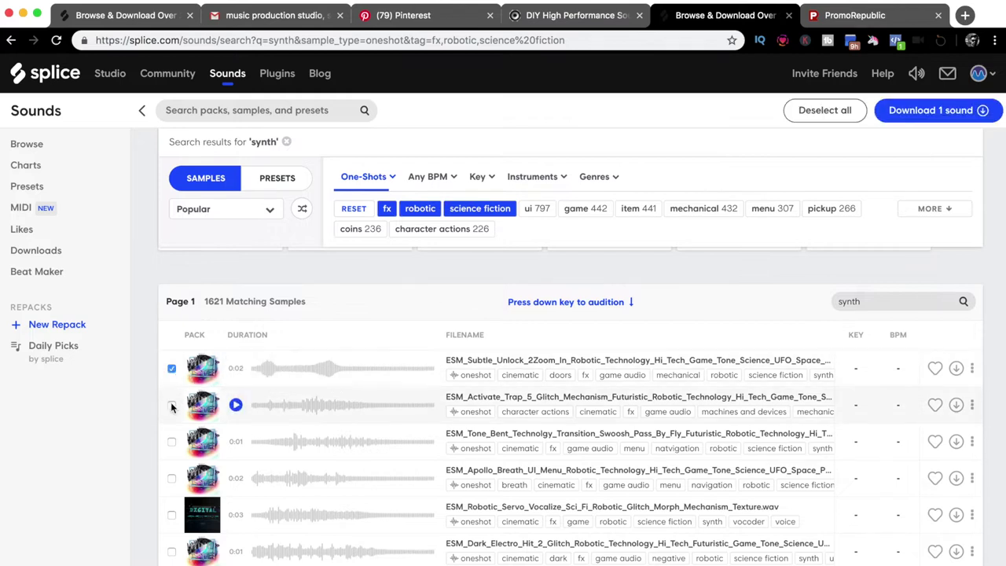
pyautogui.click(171, 441)
pyautogui.click(172, 478)
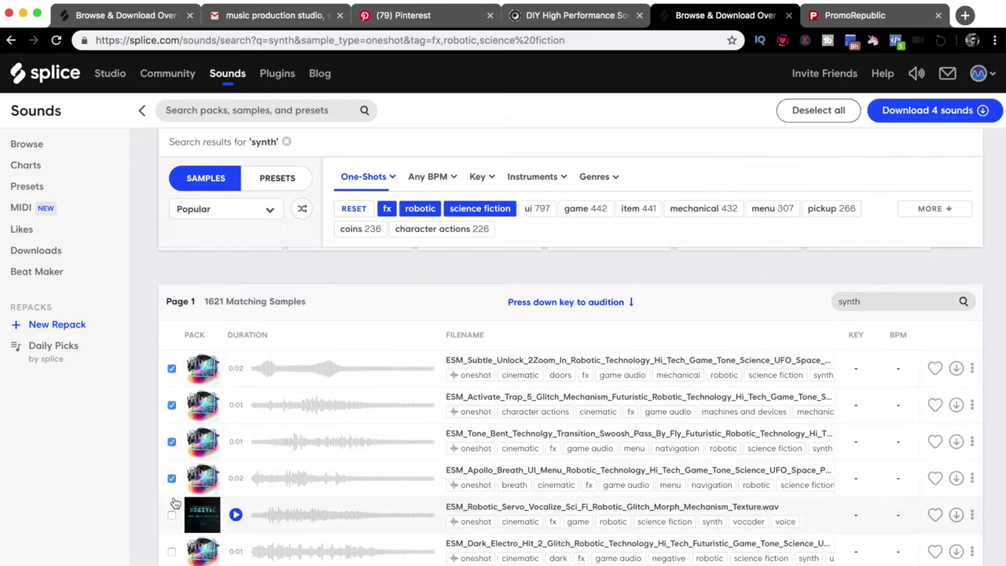
pyautogui.scroll(-5, 174, 502)
pyautogui.click(172, 264)
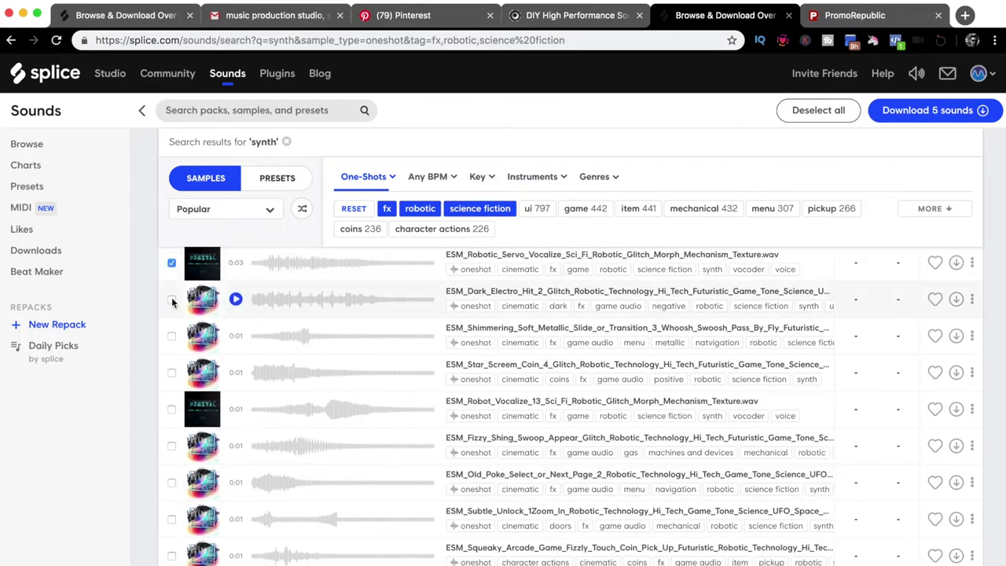
pyautogui.click(172, 335)
pyautogui.click(171, 372)
pyautogui.click(171, 409)
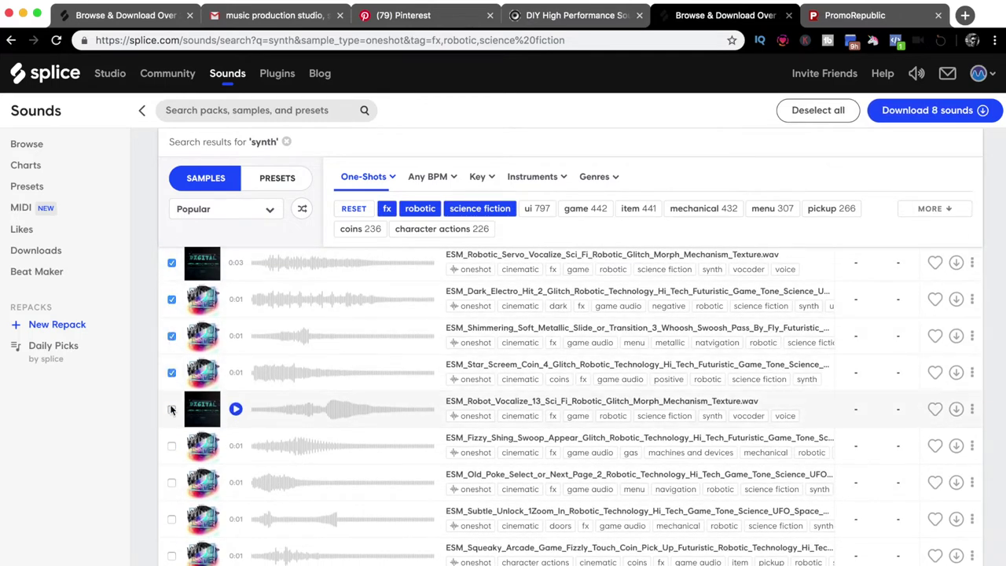
pyautogui.click(171, 447)
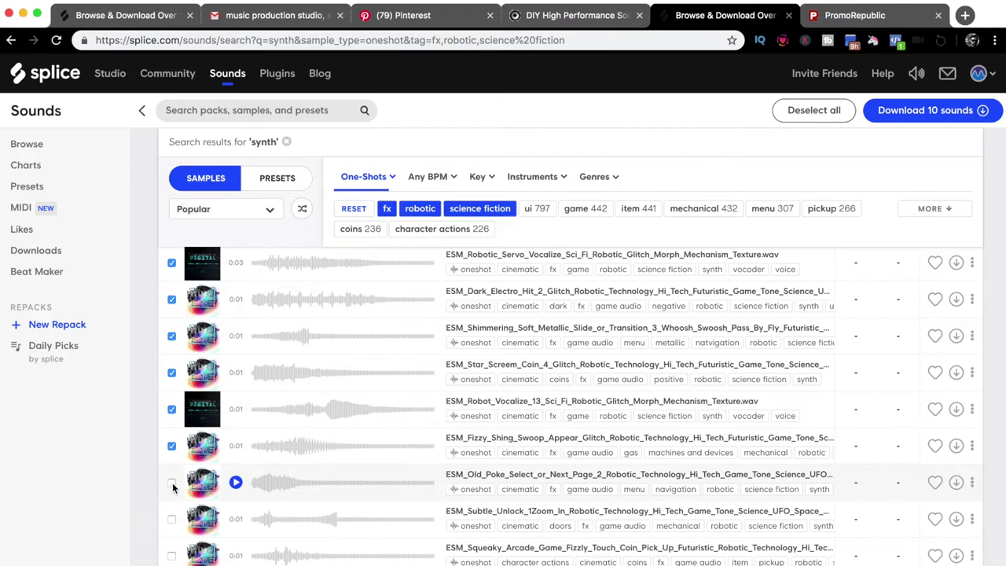
# Tick Squeaky Arcade, Blocky Bubble, Holographic chirp, machine gun and Sick Hybrid, then download all 32 sounds.
pyautogui.scroll(-2, 173, 488)
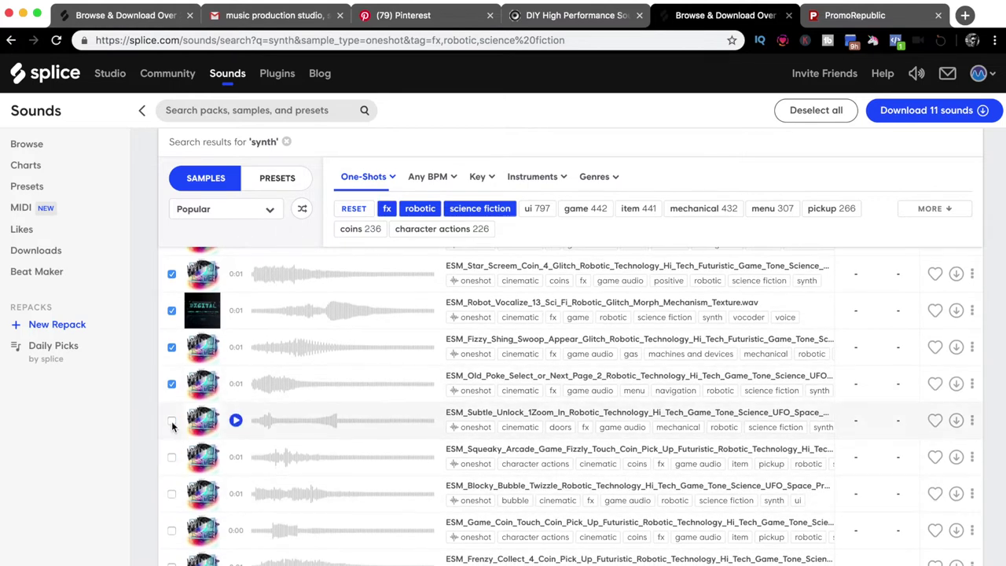
pyautogui.click(172, 457)
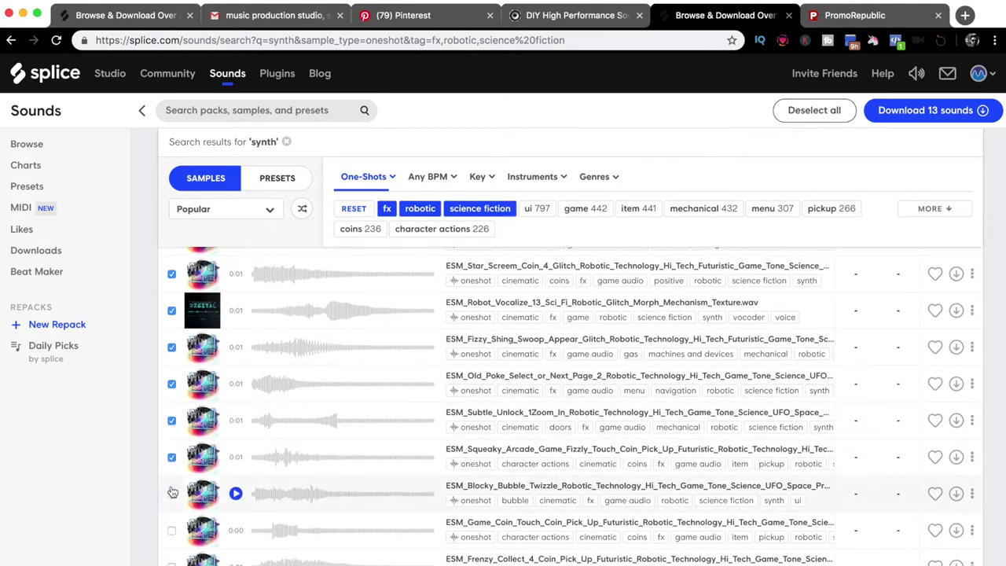
pyautogui.click(172, 496)
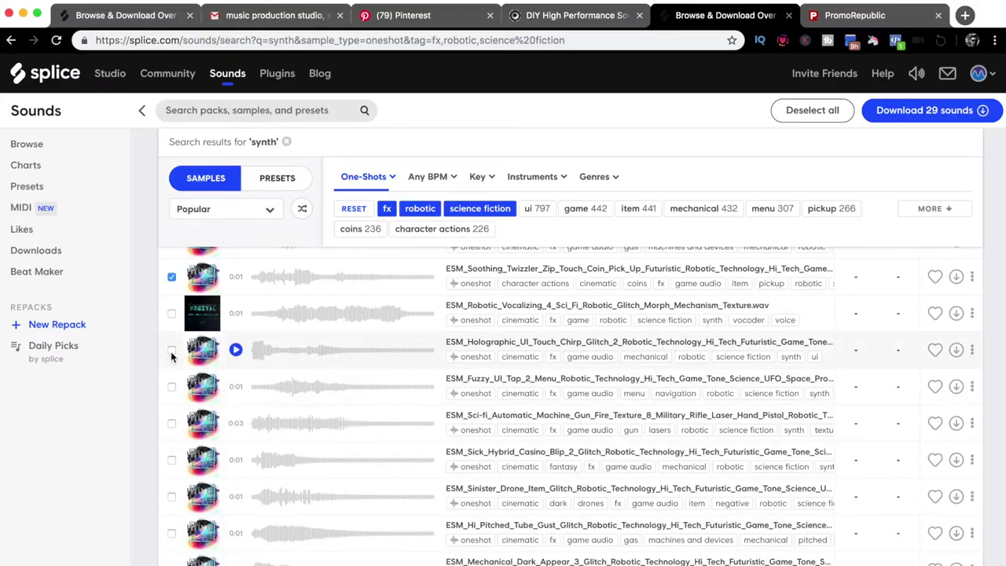
pyautogui.click(173, 386)
pyautogui.click(176, 429)
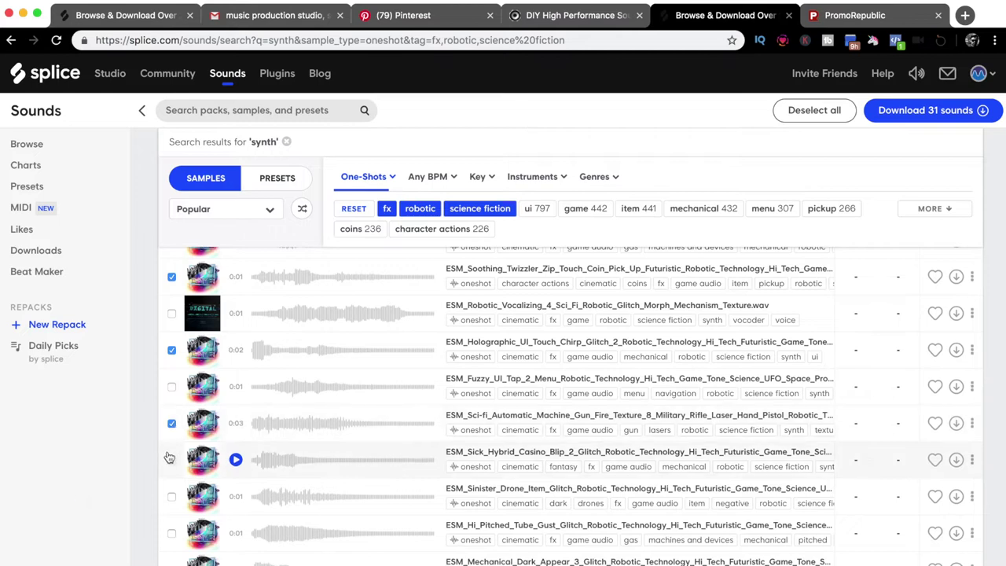
pyautogui.click(172, 461)
pyautogui.click(891, 276)
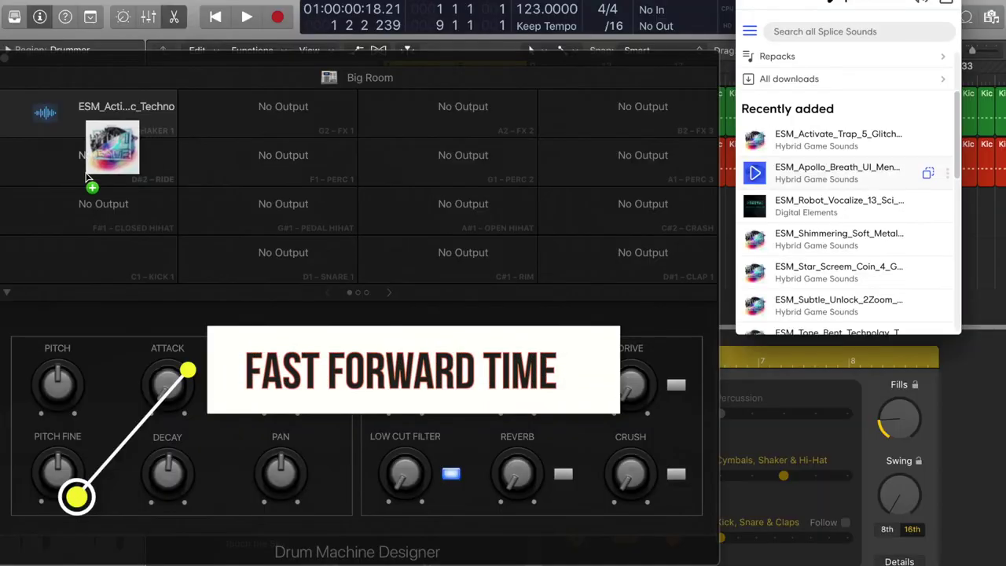
# Drag the first downloaded sci-fi samples onto empty pads in the first two columns.
pyautogui.moveTo(88, 177); pyautogui.dragTo(88, 163)
pyautogui.moveTo(834, 205); pyautogui.dragTo(89, 212)
pyautogui.moveTo(834, 238); pyautogui.dragTo(89, 260)
pyautogui.moveTo(834, 270); pyautogui.dragTo(268, 114)
pyautogui.moveTo(833, 303); pyautogui.dragTo(268, 163)
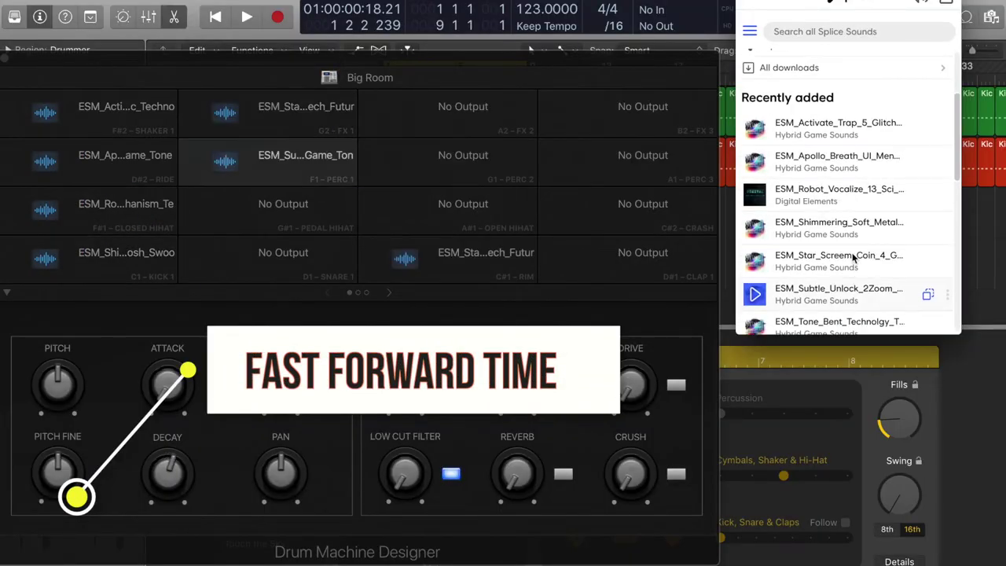
pyautogui.moveTo(833, 322); pyautogui.dragTo(268, 212)
pyautogui.moveTo(833, 271); pyautogui.dragTo(448, 260)
pyautogui.scroll(-10, 847, 236)
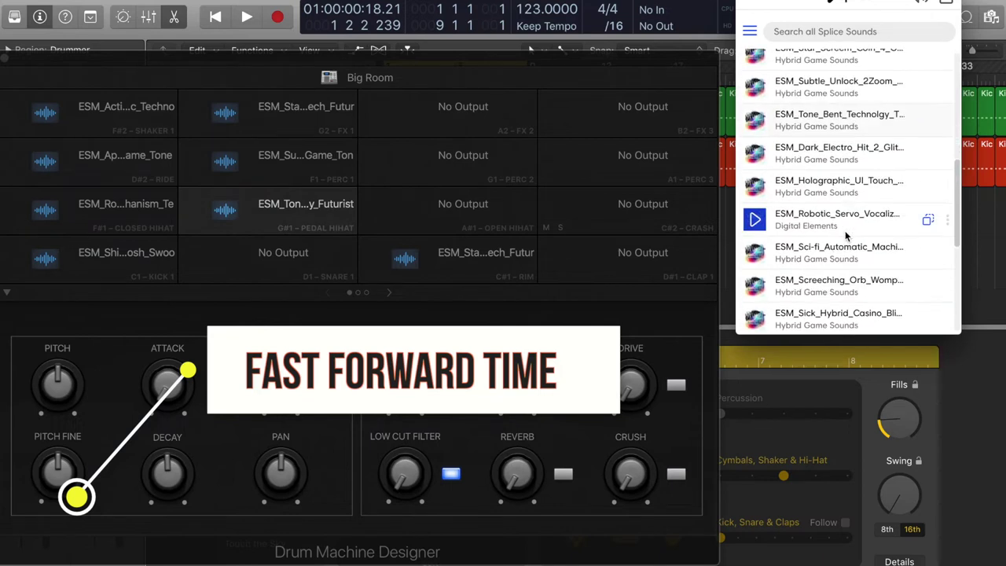
pyautogui.scroll(5, 847, 236)
# Load Dark Electro hit, Holographic chirp, Robotic Servo and more samples onto the remaining first-page pads.
pyautogui.moveTo(833, 260); pyautogui.dragTo(268, 253)
pyautogui.moveTo(833, 294); pyautogui.dragTo(448, 106)
pyautogui.moveTo(834, 253); pyautogui.dragTo(448, 155)
pyautogui.moveTo(829, 287); pyautogui.dragTo(448, 204)
pyautogui.moveTo(834, 314); pyautogui.dragTo(268, 106)
pyautogui.scroll(-3, 847, 196)
pyautogui.moveTo(833, 260); pyautogui.dragTo(627, 106)
pyautogui.moveTo(833, 260); pyautogui.dragTo(628, 204)
pyautogui.moveTo(834, 259); pyautogui.dragTo(621, 252)
# On the second pad page, fill the left column and one second-column pad with samples.
pyautogui.click(388, 292)
pyautogui.click(327, 292)
pyautogui.click(389, 292)
pyautogui.scroll(-1, 853, 297)
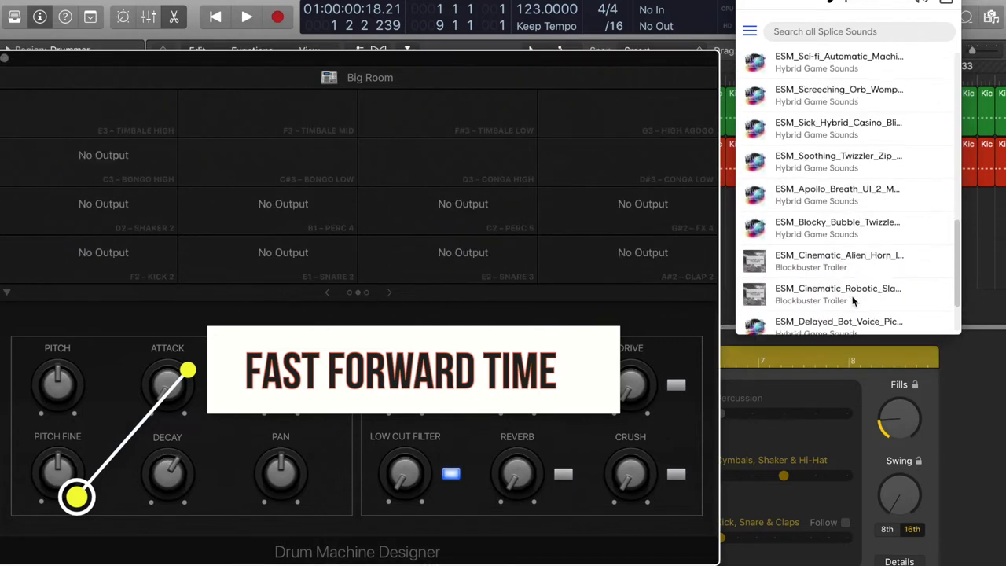
pyautogui.moveTo(834, 260); pyautogui.dragTo(102, 114)
pyautogui.moveTo(833, 260); pyautogui.dragTo(102, 161)
pyautogui.moveTo(834, 294); pyautogui.dragTo(102, 210)
pyautogui.moveTo(834, 324); pyautogui.dragTo(102, 259)
pyautogui.scroll(-2, 847, 236)
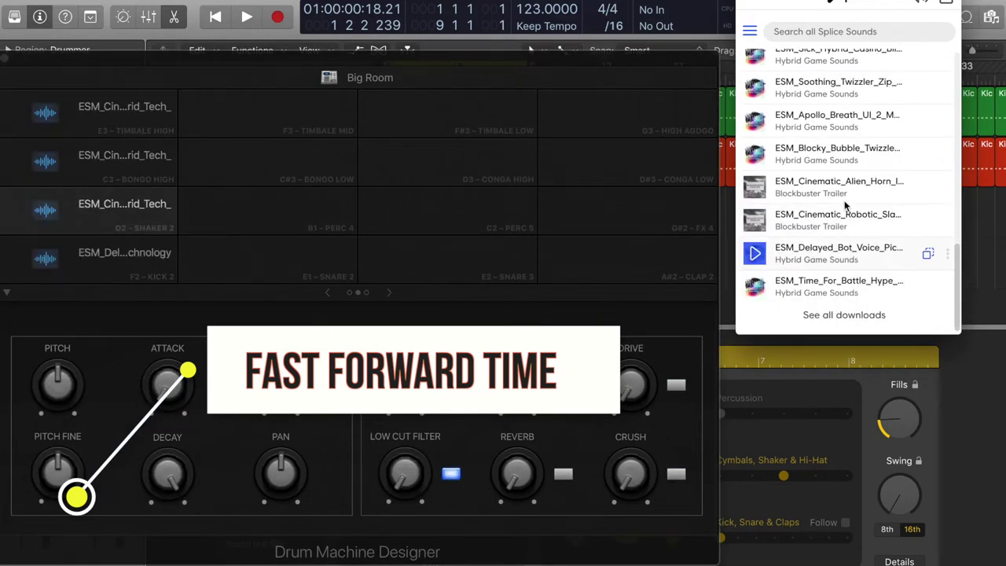
pyautogui.moveTo(831, 279); pyautogui.dragTo(268, 106)
pyautogui.scroll(10, 898, 193)
# From the All downloads list, load samples onto the second-column and upper third-column pads.
pyautogui.click(896, 198)
pyautogui.scroll(-2, 847, 196)
pyautogui.moveTo(833, 106); pyautogui.dragTo(268, 161)
pyautogui.moveTo(833, 139); pyautogui.dragTo(268, 210)
pyautogui.moveTo(834, 172); pyautogui.dragTo(268, 259)
pyautogui.moveTo(834, 205); pyautogui.dragTo(449, 114)
pyautogui.moveTo(833, 239); pyautogui.dragTo(448, 161)
pyautogui.moveTo(834, 272); pyautogui.dragTo(448, 210)
# Fill the last third-column pad, the fourth-column pads and the bottom-right pad with samples.
pyautogui.scroll(-3, 846, 236)
pyautogui.moveTo(834, 173); pyautogui.dragTo(449, 259)
pyautogui.moveTo(833, 206); pyautogui.dragTo(629, 114)
pyautogui.moveTo(833, 238); pyautogui.dragTo(629, 161)
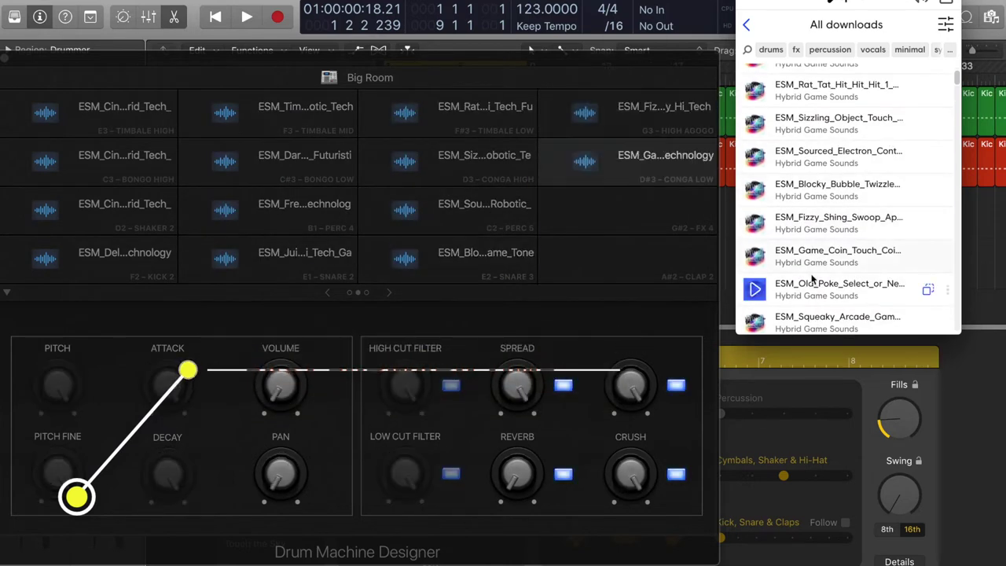
pyautogui.moveTo(833, 271); pyautogui.dragTo(629, 209)
pyautogui.scroll(-10, 839, 221)
pyautogui.scroll(4, 839, 221)
pyautogui.moveTo(831, 97); pyautogui.dragTo(591, 262)
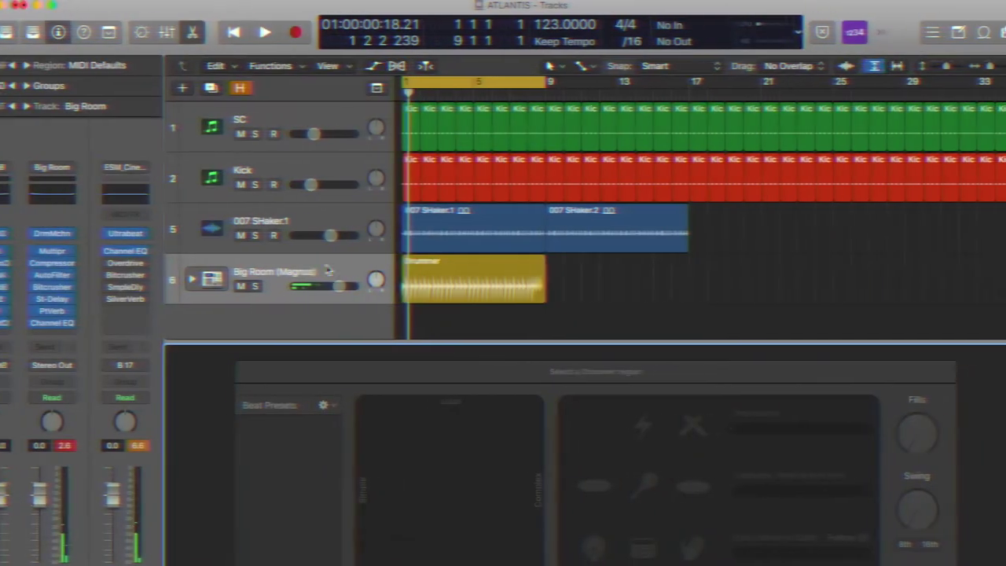
# Turn off cymbals and kick in the Drummer region, then audition it from bar 8.
pyautogui.click(281, 268)
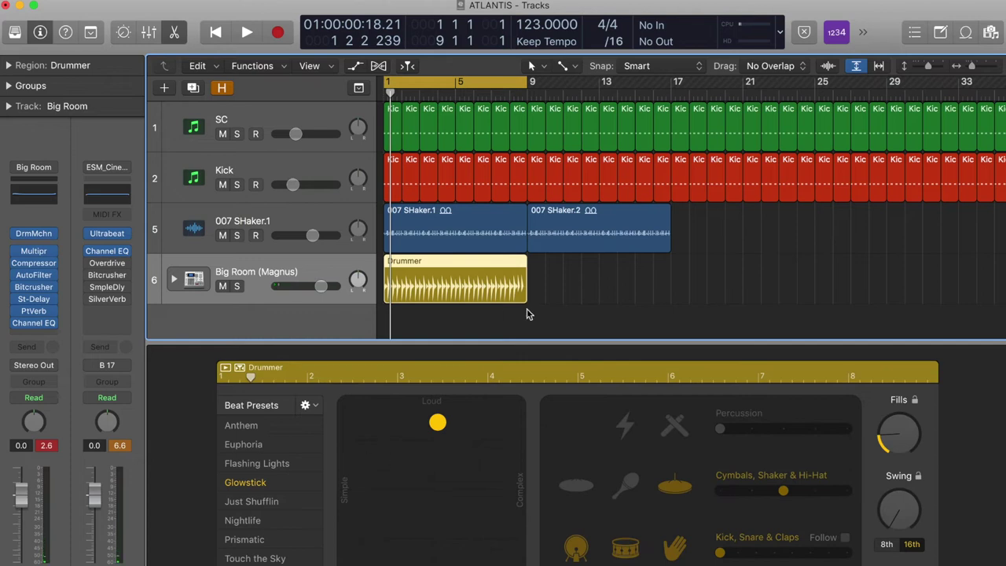
pyautogui.click(678, 489)
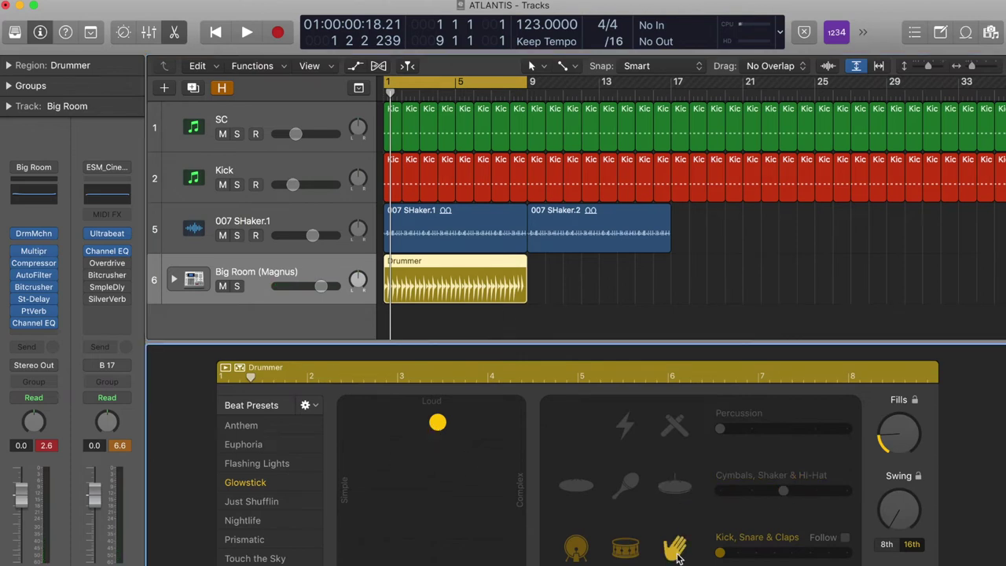
pyautogui.click(573, 551)
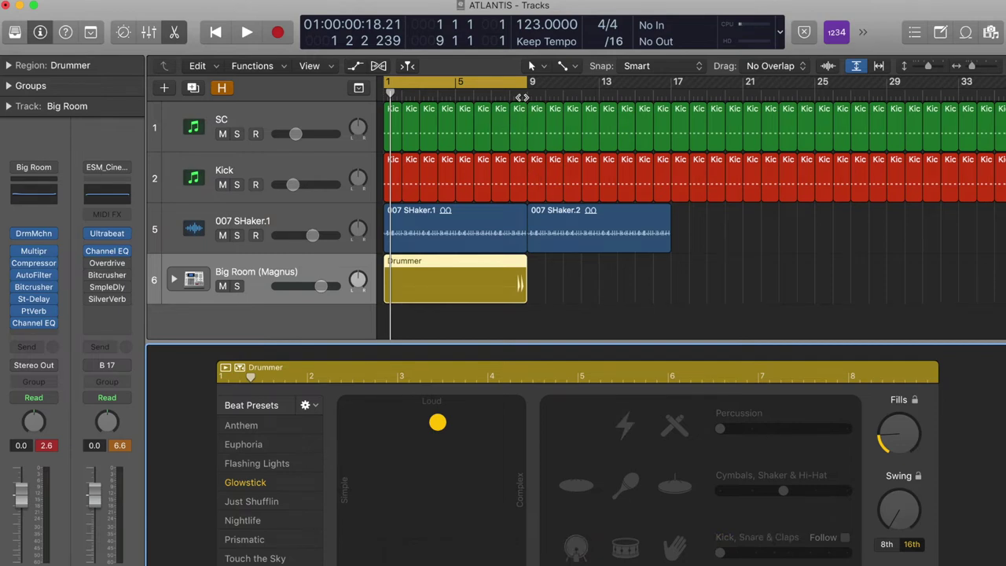
pyautogui.press('space')
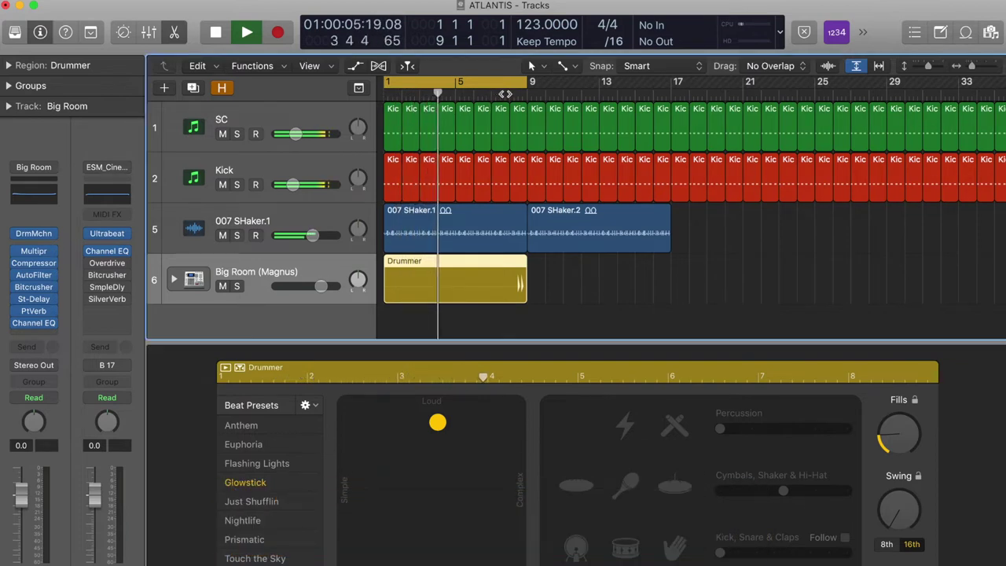
pyautogui.click(513, 94)
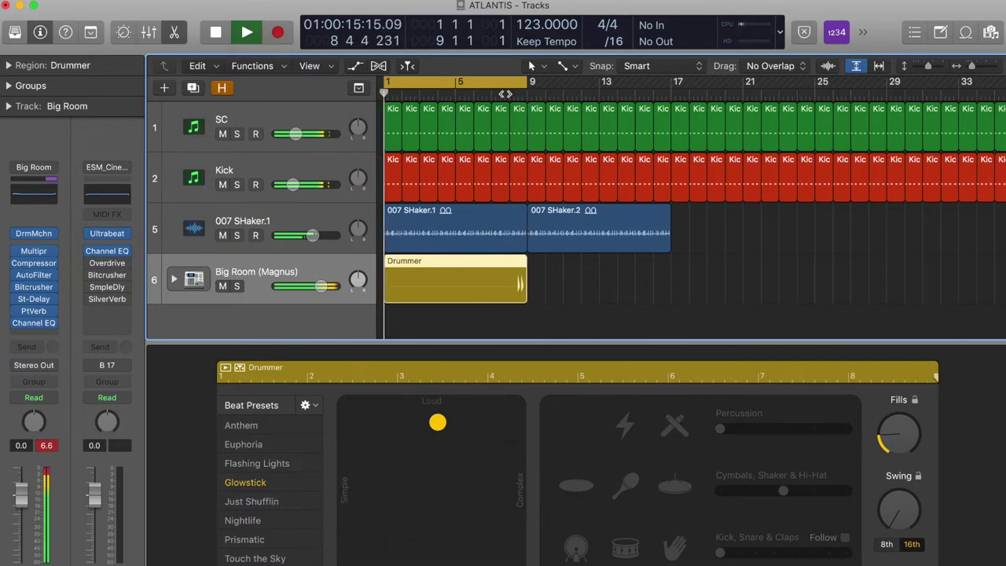
pyautogui.press('space')
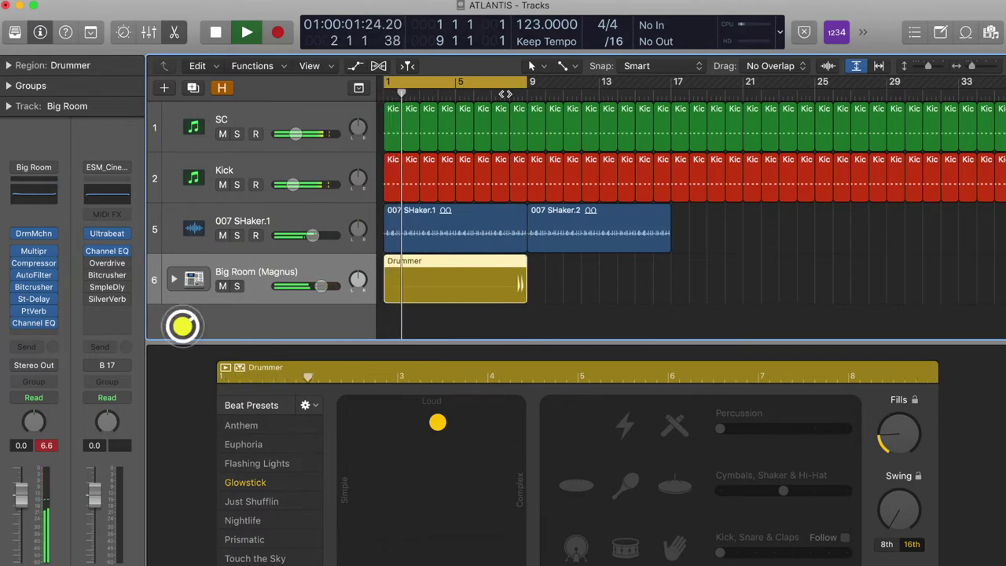
# Raise the Drummer Fills amount, trim it slightly, and play the region again.
pyautogui.moveTo(893, 446); pyautogui.dragTo(852, 348)
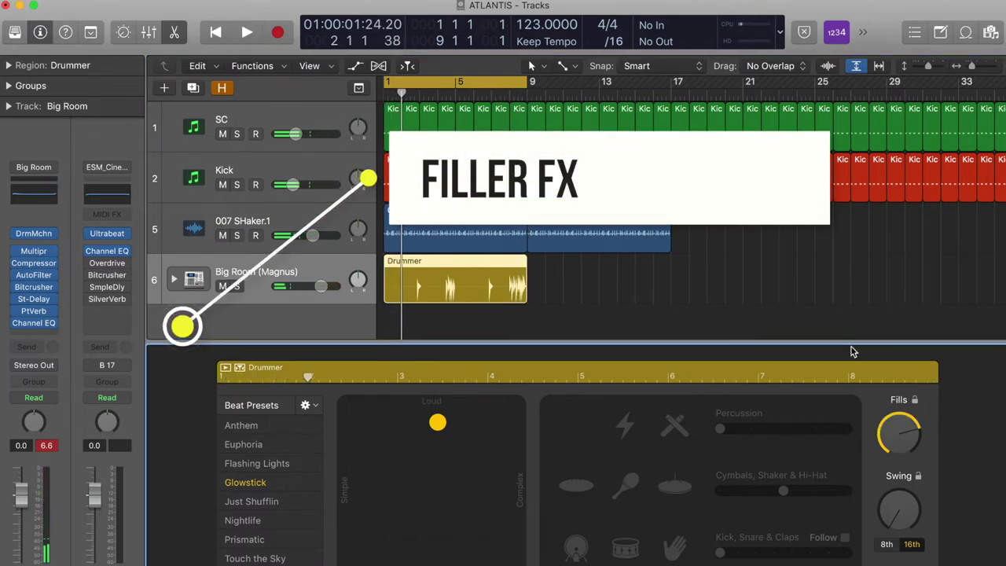
pyautogui.moveTo(879, 427); pyautogui.dragTo(902, 465)
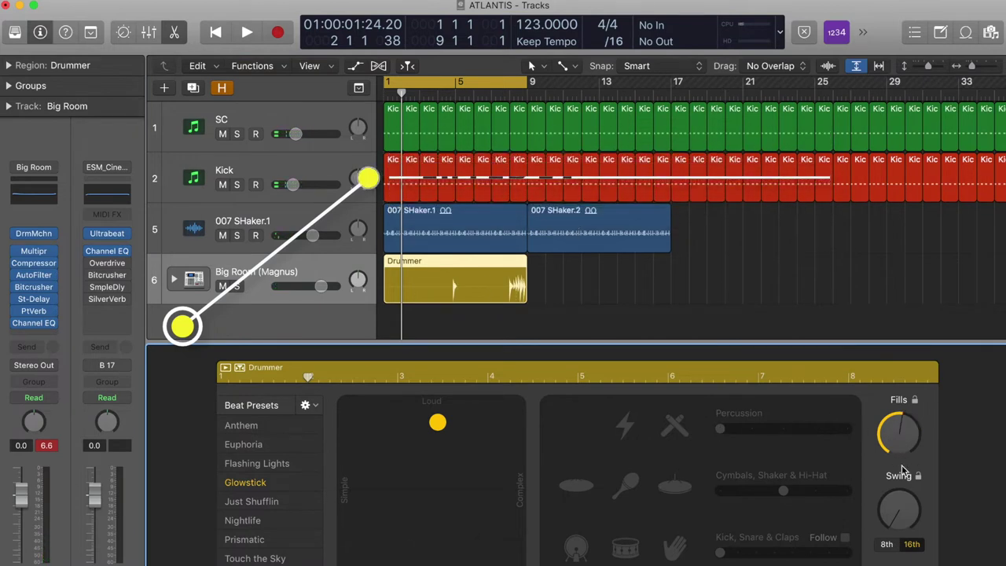
pyautogui.press('space')
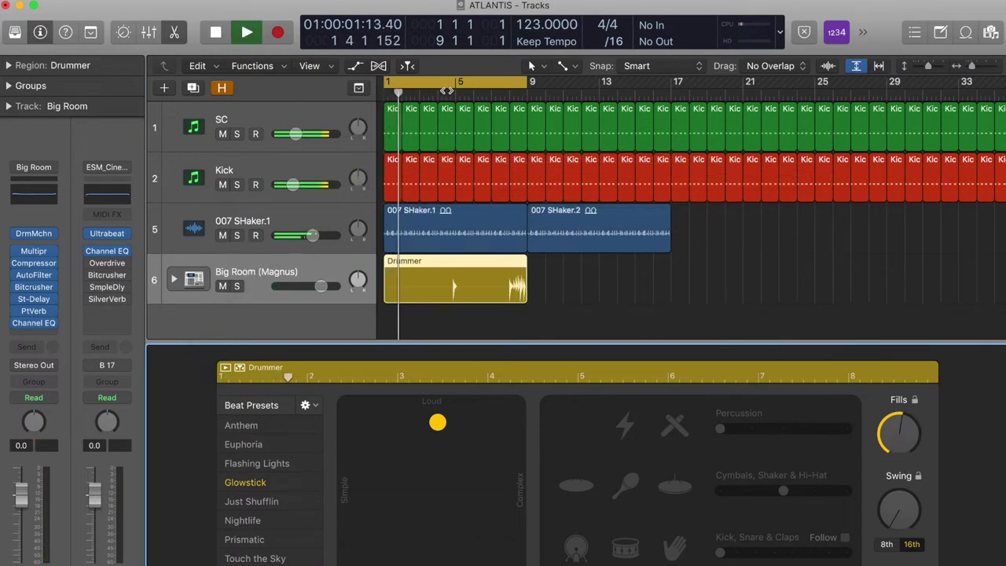
pyautogui.click(277, 262)
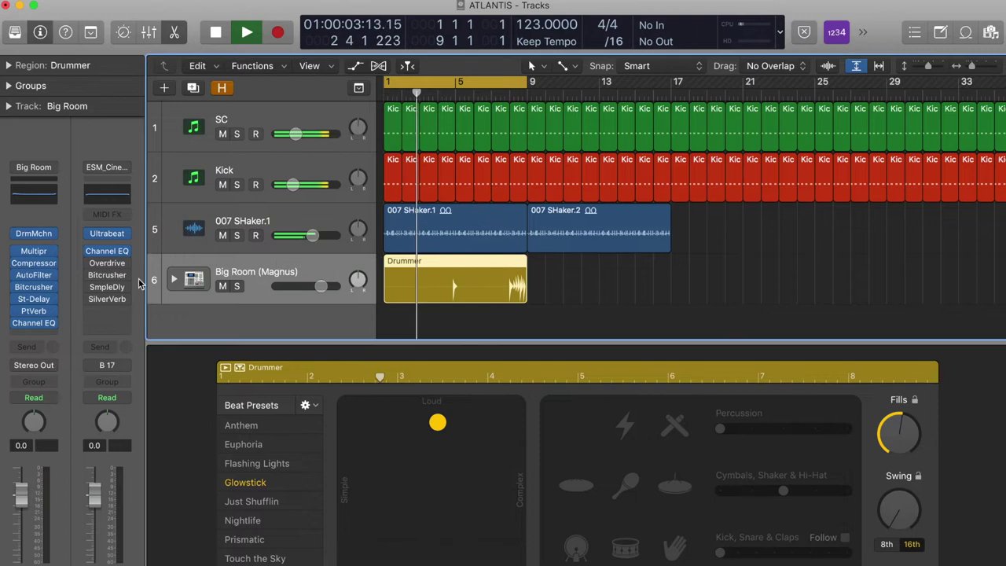
# Insert ValhallaVintageVerb in an empty Audio FX slot and ValhallaÜberMod in the slot after it.
pyautogui.click(42, 334)
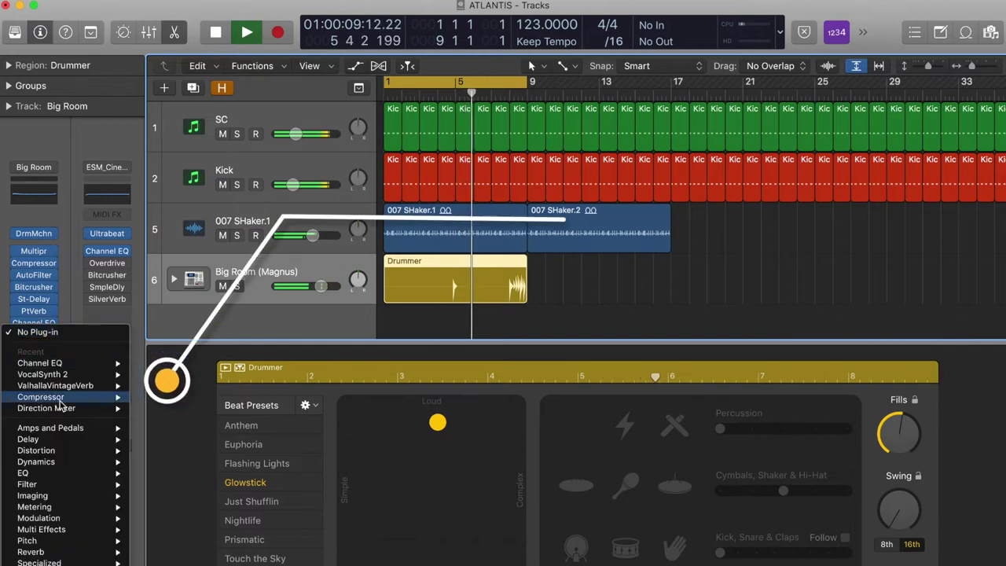
pyautogui.moveTo(71, 386)
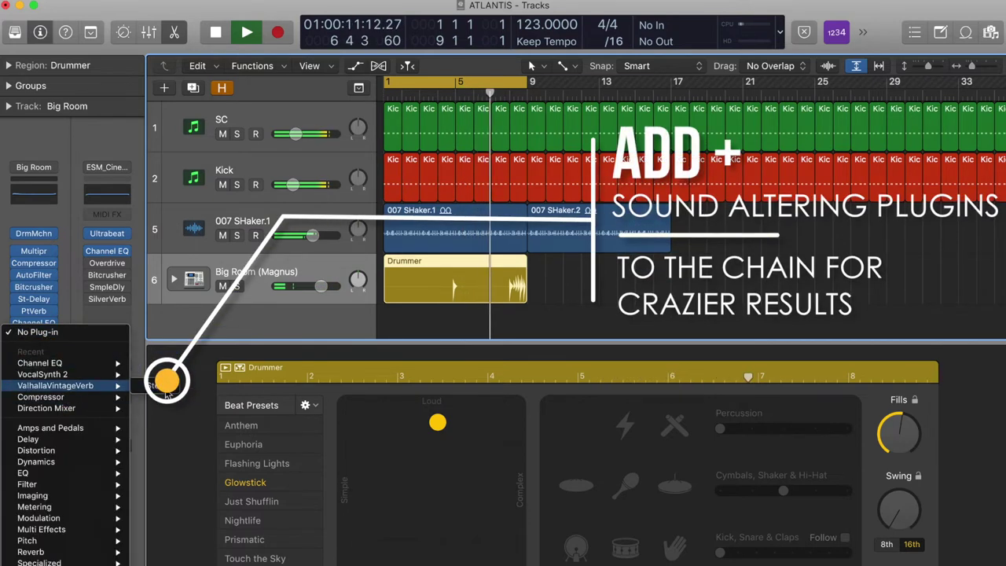
pyautogui.click(161, 386)
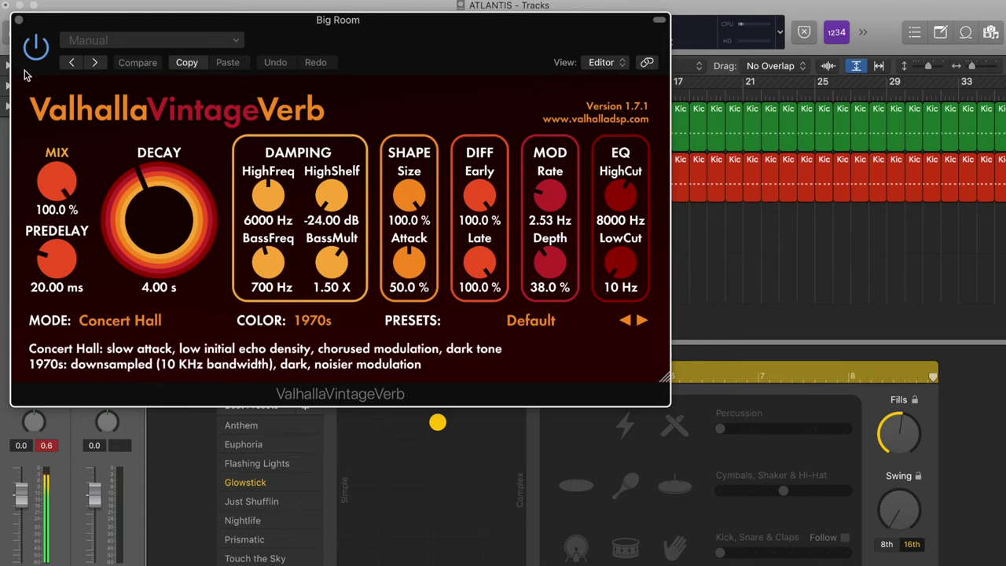
pyautogui.click(19, 21)
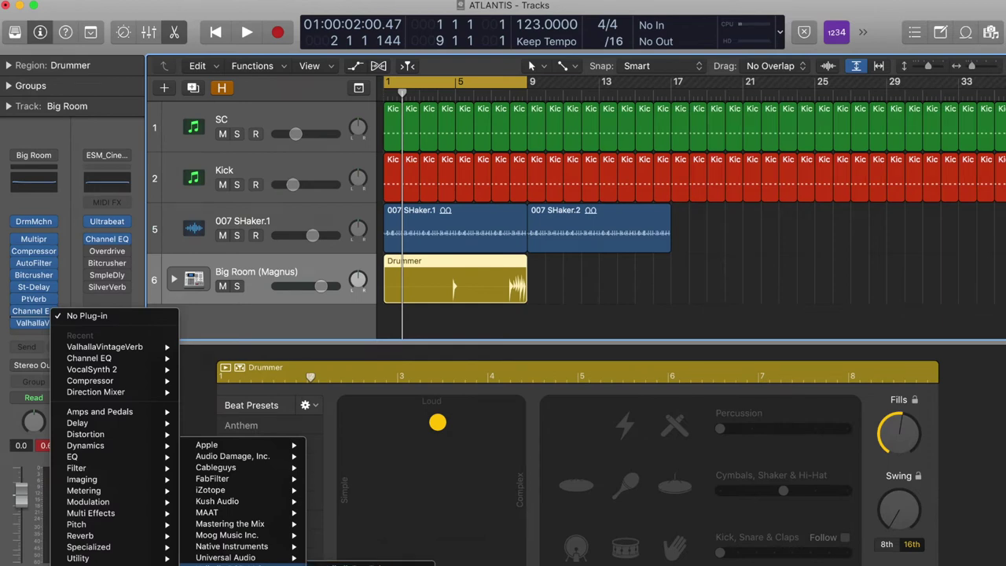
pyautogui.click(369, 563)
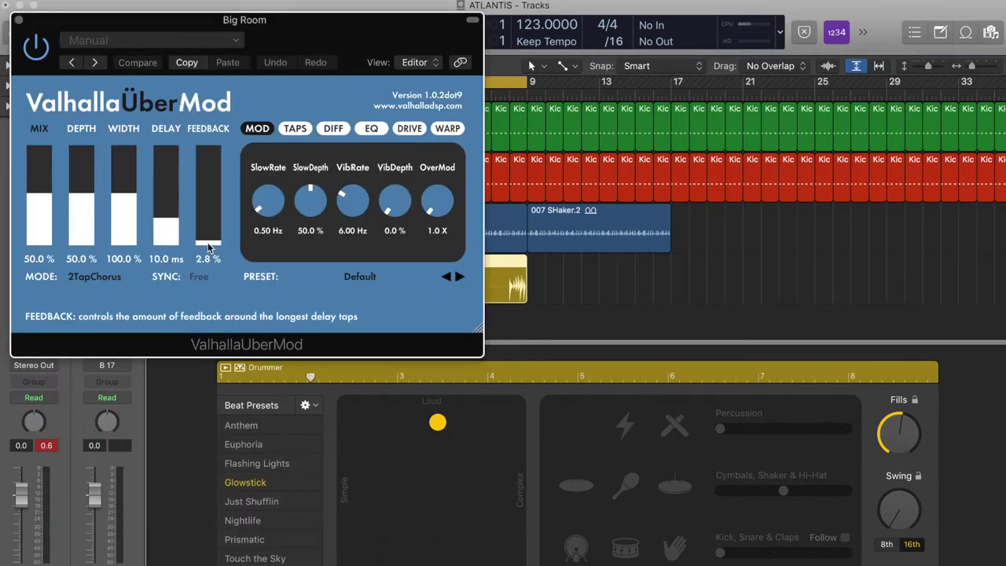
# Move the ÜberMod window aside and set mix to 79.6% and feedback to 55.6%.
pyautogui.moveTo(207, 245); pyautogui.dragTo(206, 176)
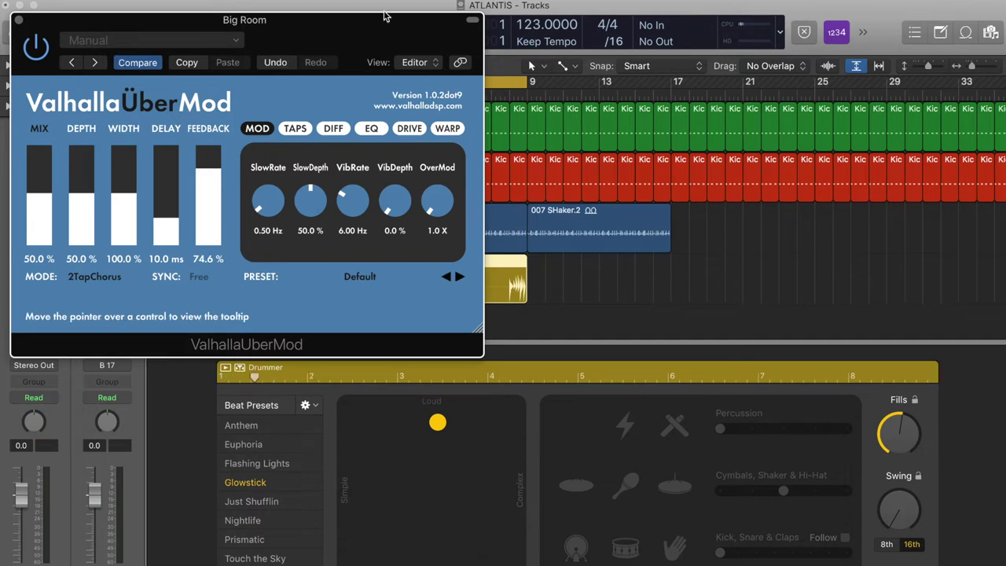
pyautogui.moveTo(350, 39); pyautogui.dragTo(826, 94)
pyautogui.moveTo(515, 250); pyautogui.dragTo(518, 236)
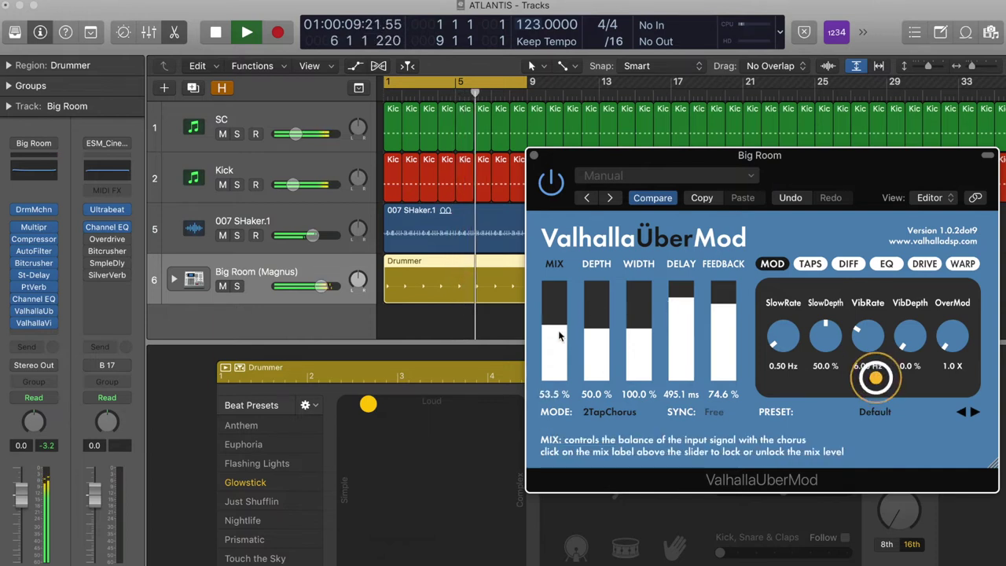
pyautogui.moveTo(559, 330); pyautogui.dragTo(558, 304)
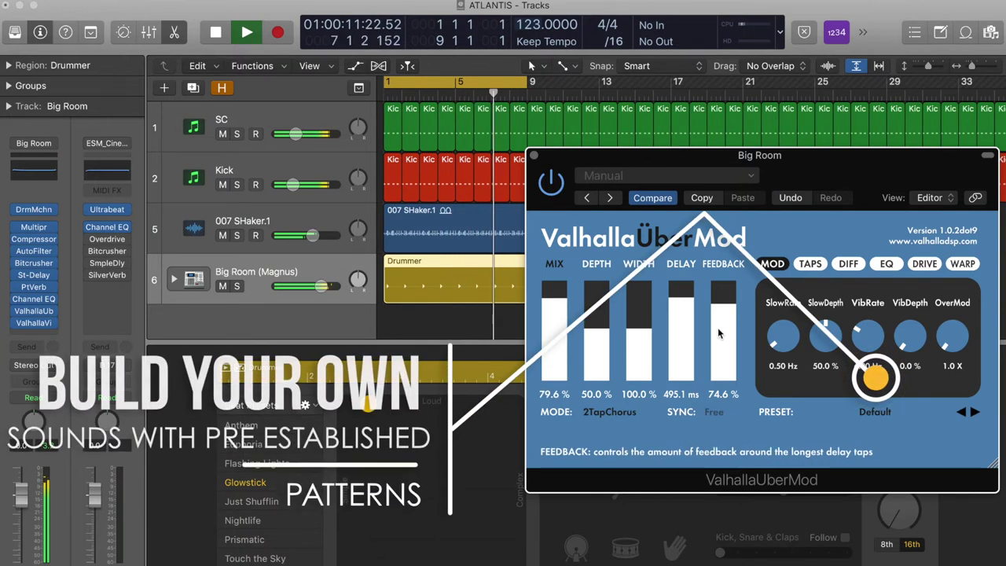
pyautogui.moveTo(717, 311); pyautogui.dragTo(770, 299)
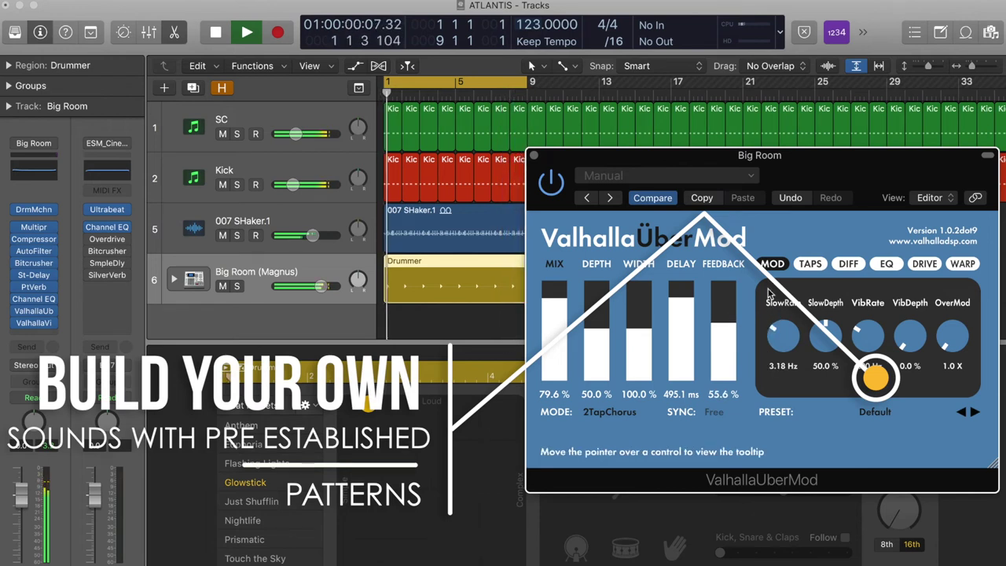
# Close ÜberMod, raise Percussion to level 4 with the lightning sound, and leave the shaker out.
pyautogui.click(535, 155)
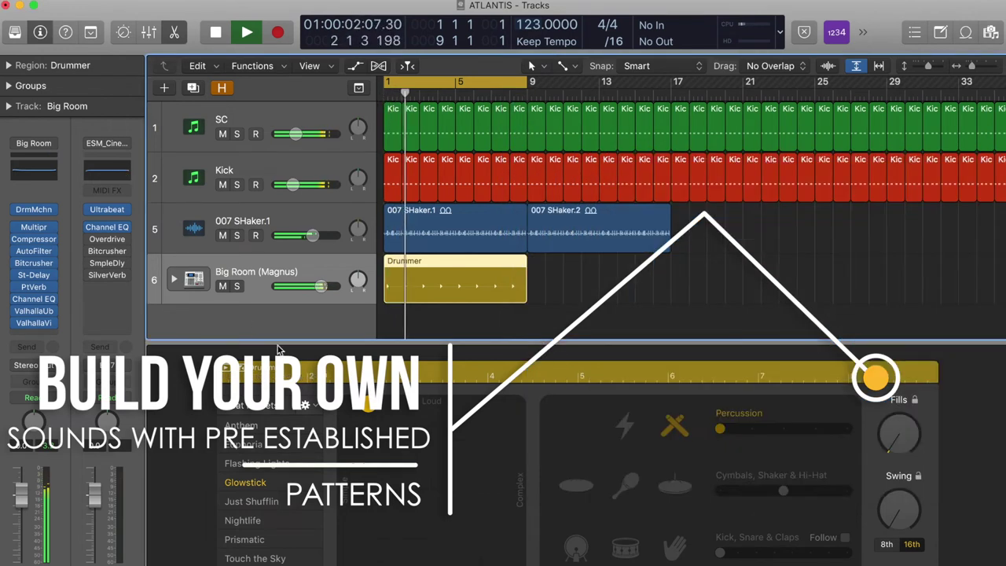
pyautogui.click(778, 430)
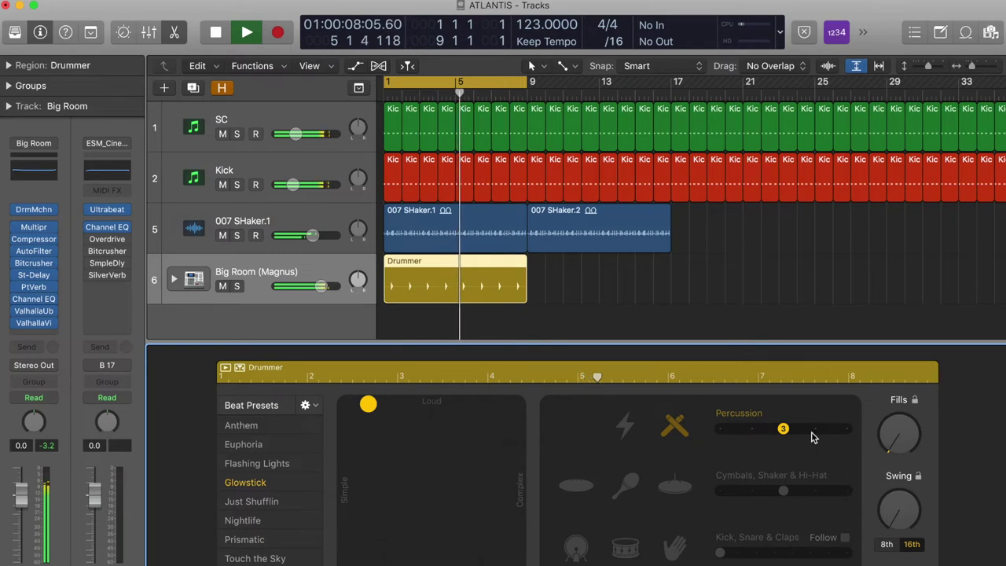
pyautogui.click(817, 438)
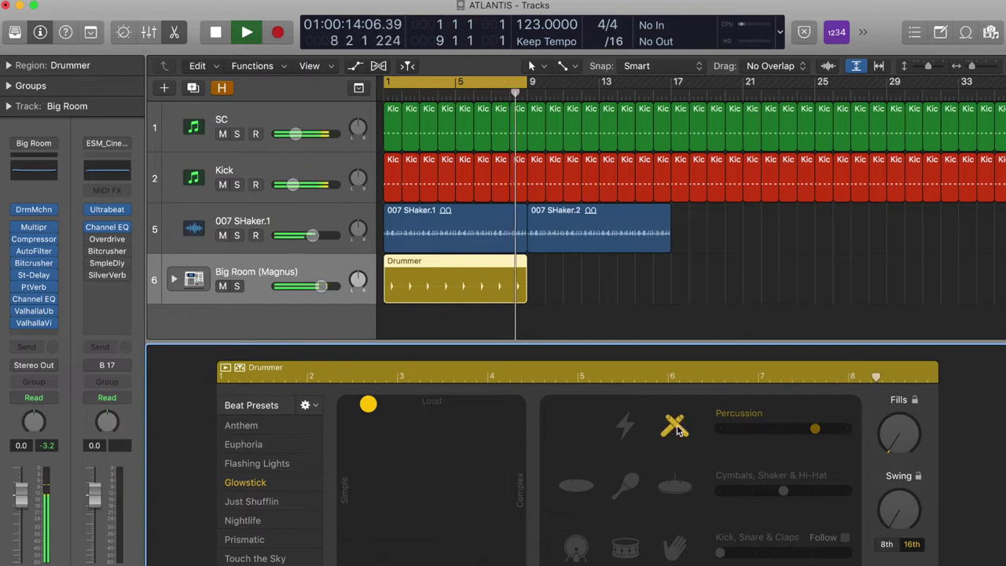
pyautogui.click(624, 427)
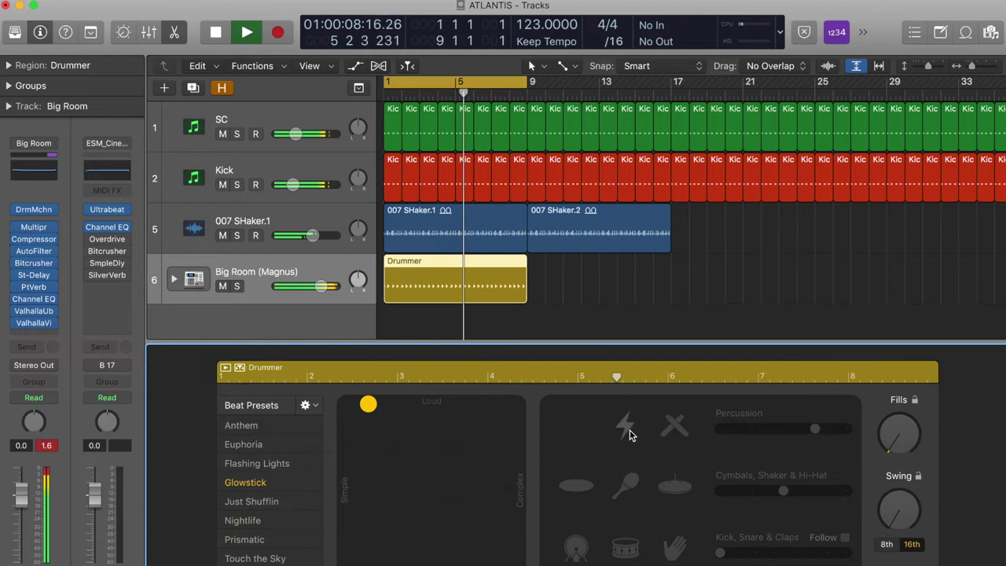
pyautogui.click(628, 491)
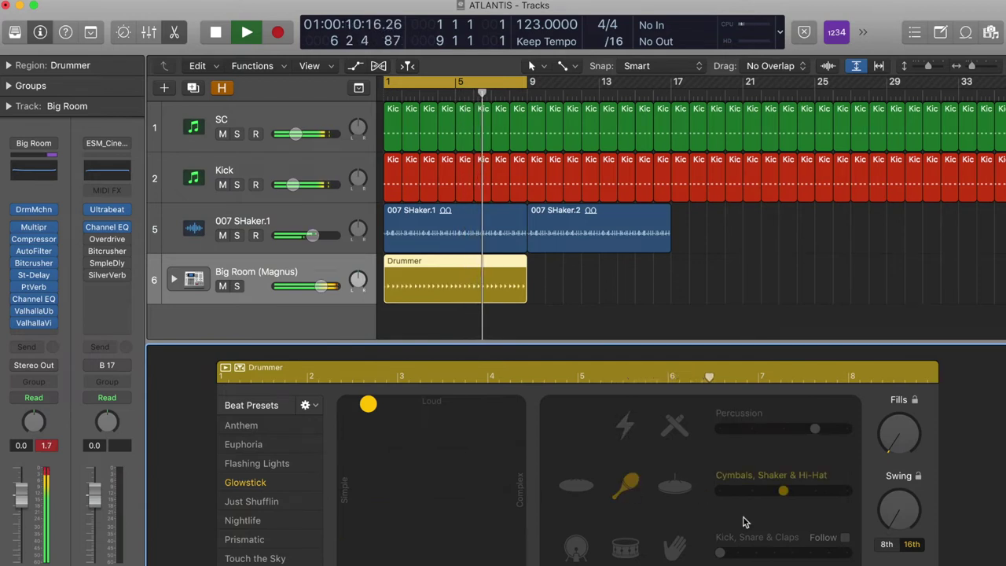
pyautogui.moveTo(786, 493)
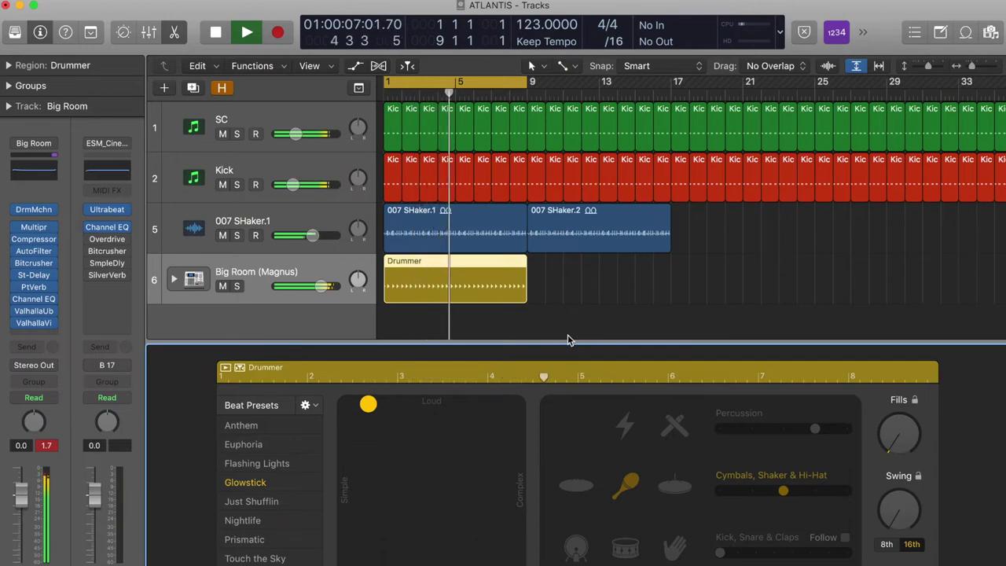
pyautogui.moveTo(724, 496)
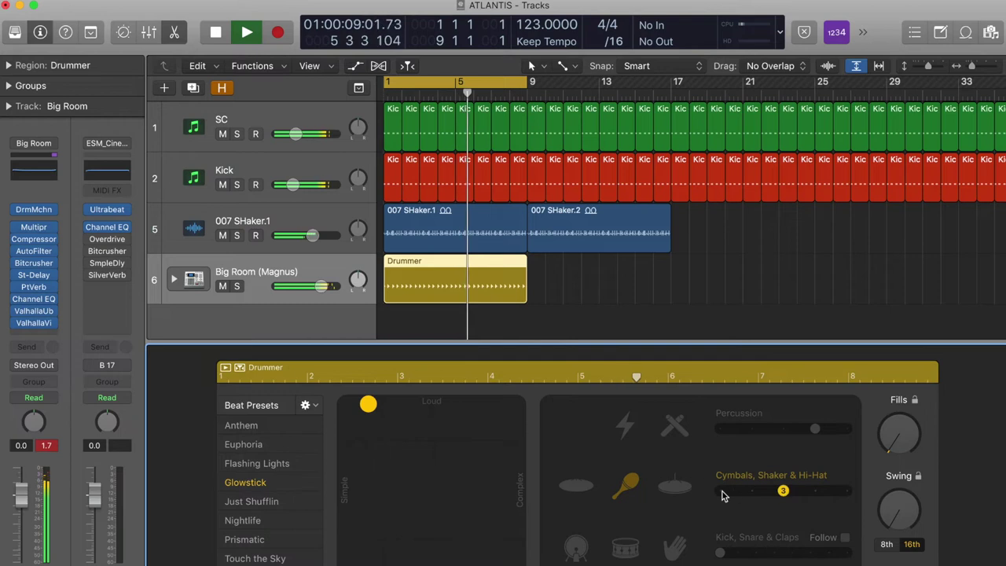
pyautogui.click(626, 485)
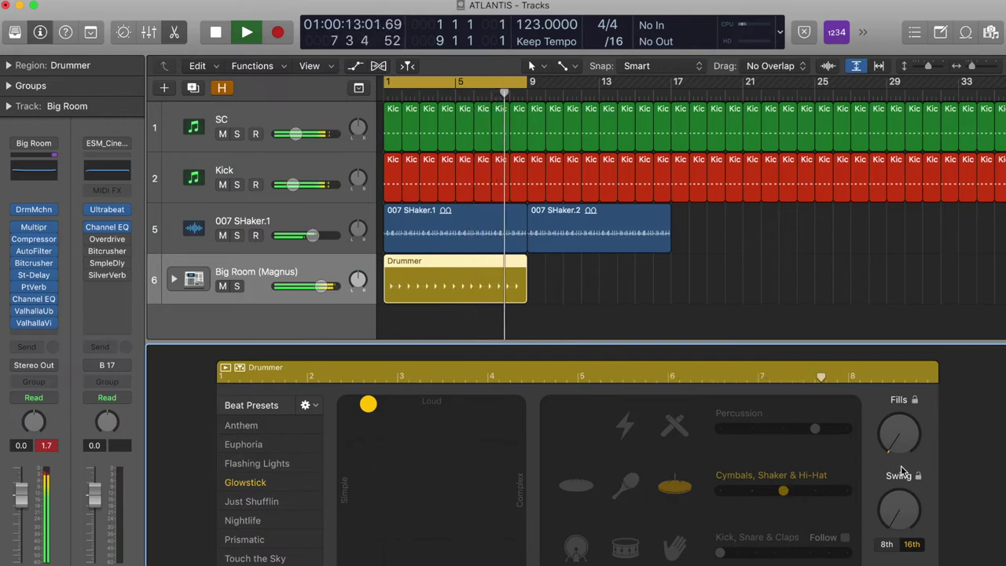
# Set Fills to about half, mute the cymbals and add claps to the groove.
pyautogui.moveTo(901, 445); pyautogui.dragTo(868, 357)
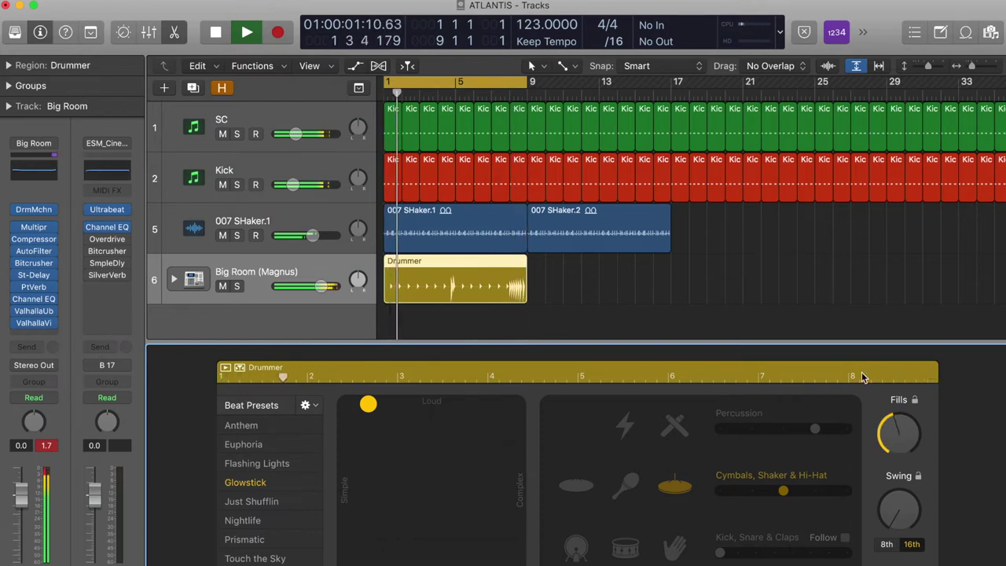
pyautogui.moveTo(862, 378); pyautogui.dragTo(861, 382)
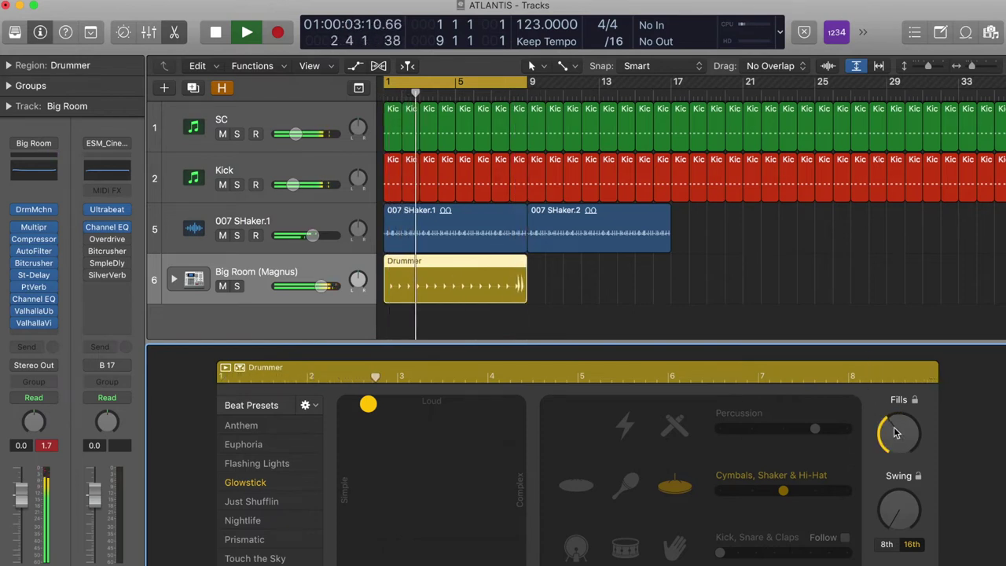
pyautogui.moveTo(894, 427); pyautogui.dragTo(891, 416)
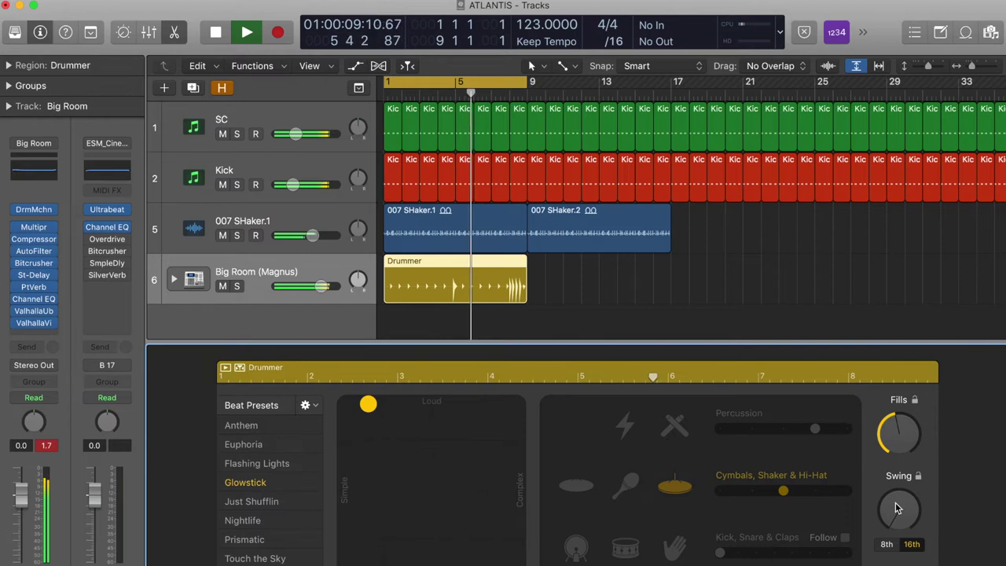
pyautogui.click(673, 488)
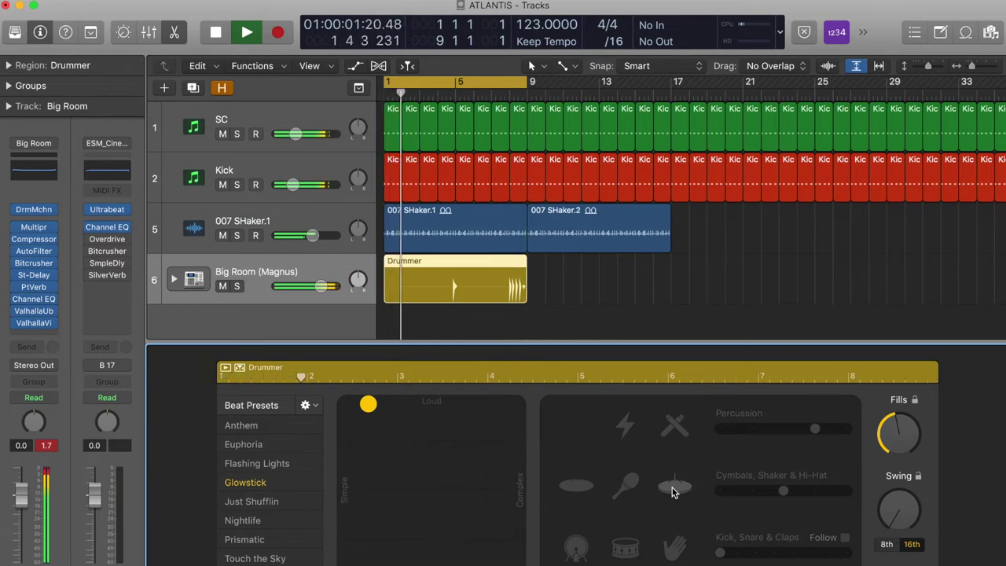
pyautogui.click(673, 548)
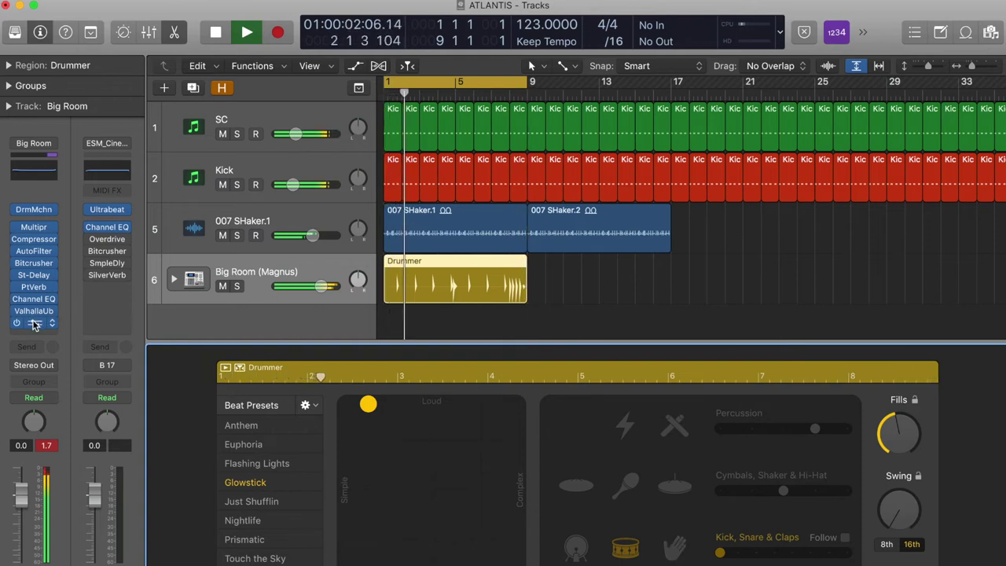
# Lower the ValhallaVintageVerb mix to 76.4%.
pyautogui.click(34, 322)
pyautogui.moveTo(51, 171); pyautogui.dragTo(62, 266)
pyautogui.click(20, 21)
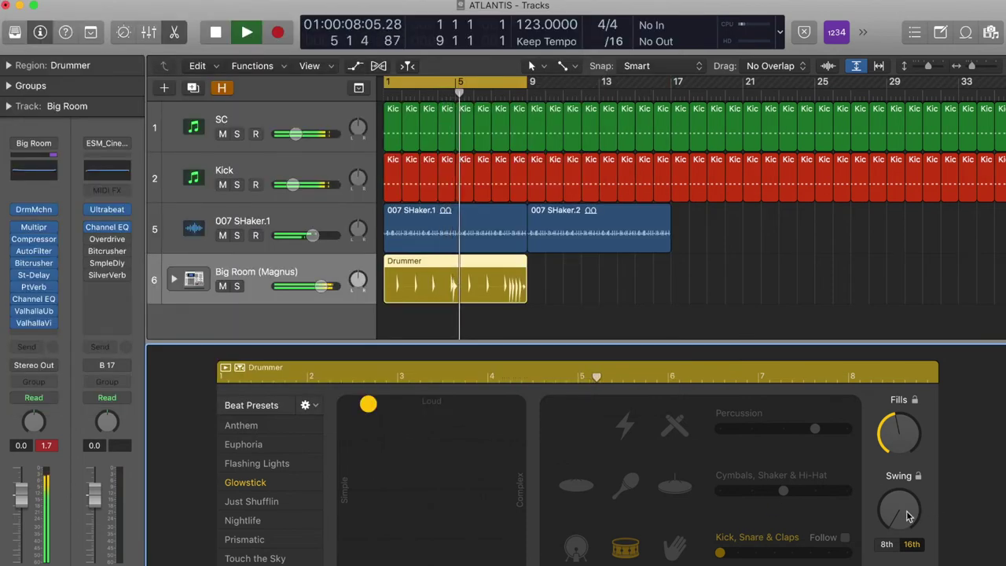
# Raise swing to about 58% and fills, re-add cymbals, hi-hat, percussion and shaker, with Cymbals/Shaker/Hi-Hat at 2.
pyautogui.moveTo(900, 512); pyautogui.dragTo(901, 497)
pyautogui.moveTo(911, 434); pyautogui.dragTo(900, 393)
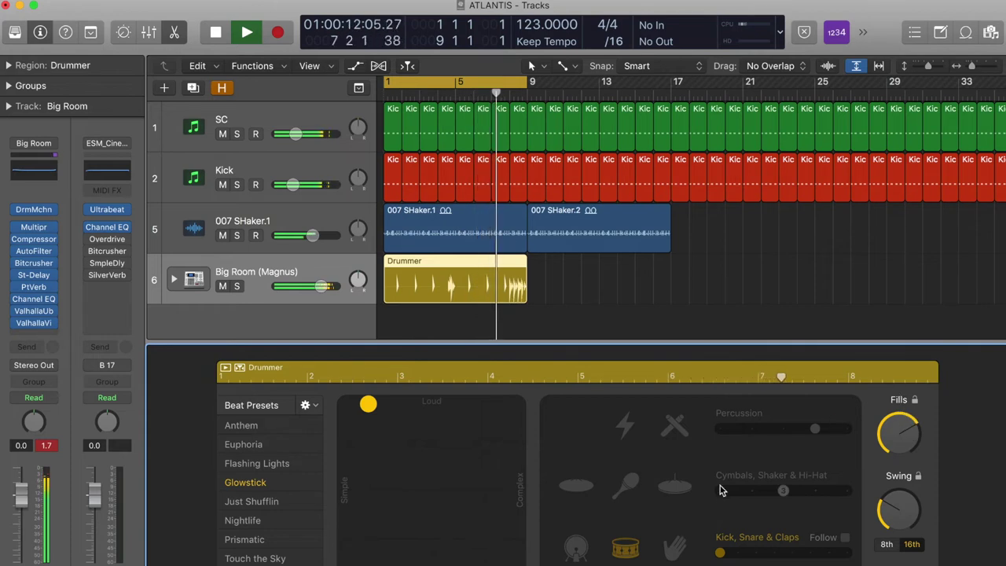
pyautogui.click(675, 485)
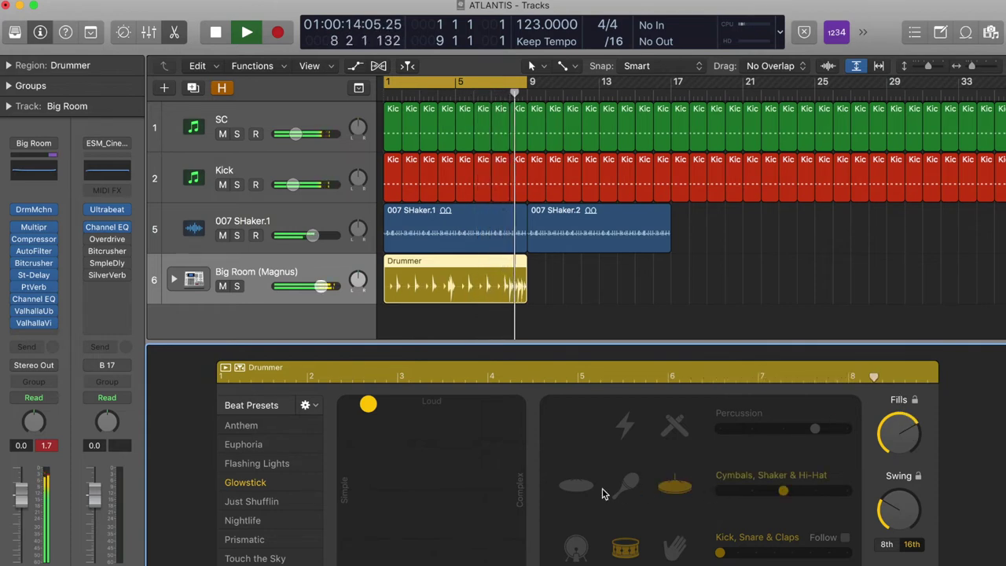
pyautogui.click(584, 490)
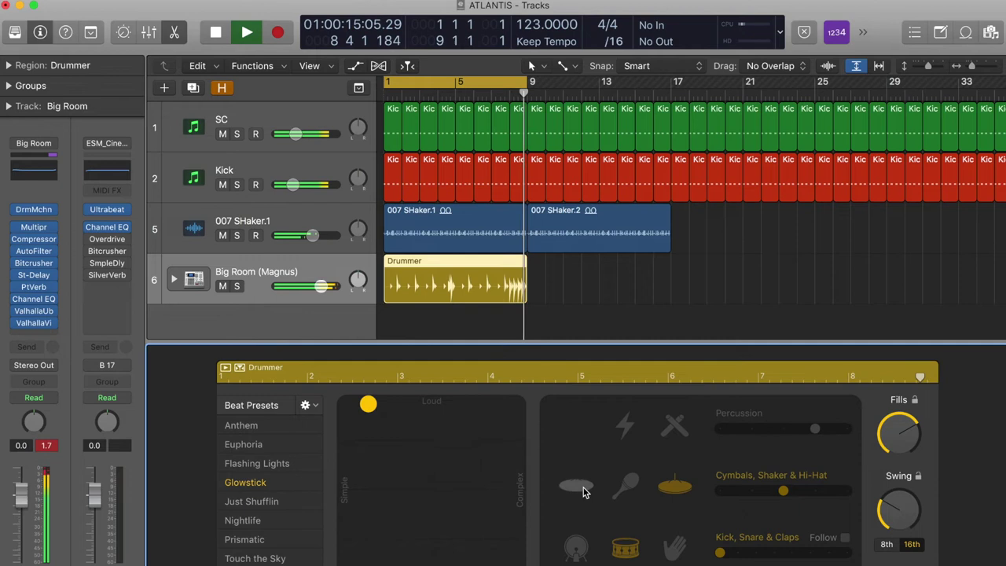
pyautogui.click(625, 427)
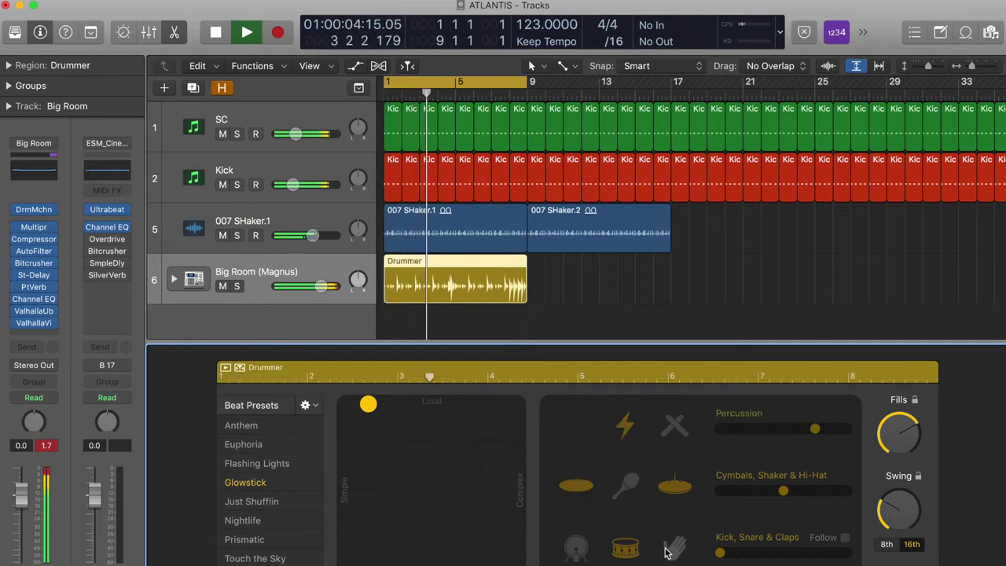
pyautogui.moveTo(783, 491); pyautogui.dragTo(752, 491)
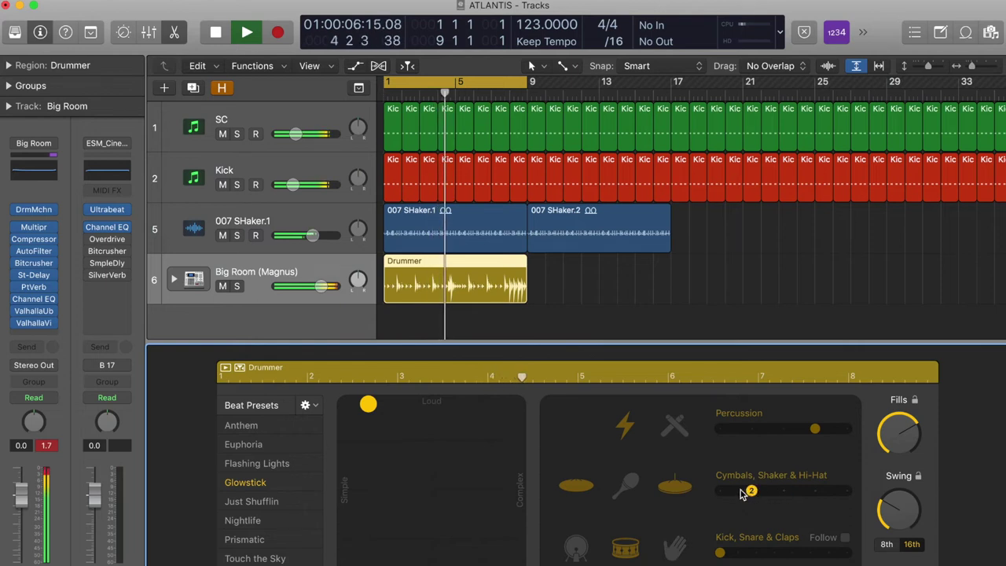
pyautogui.click(625, 485)
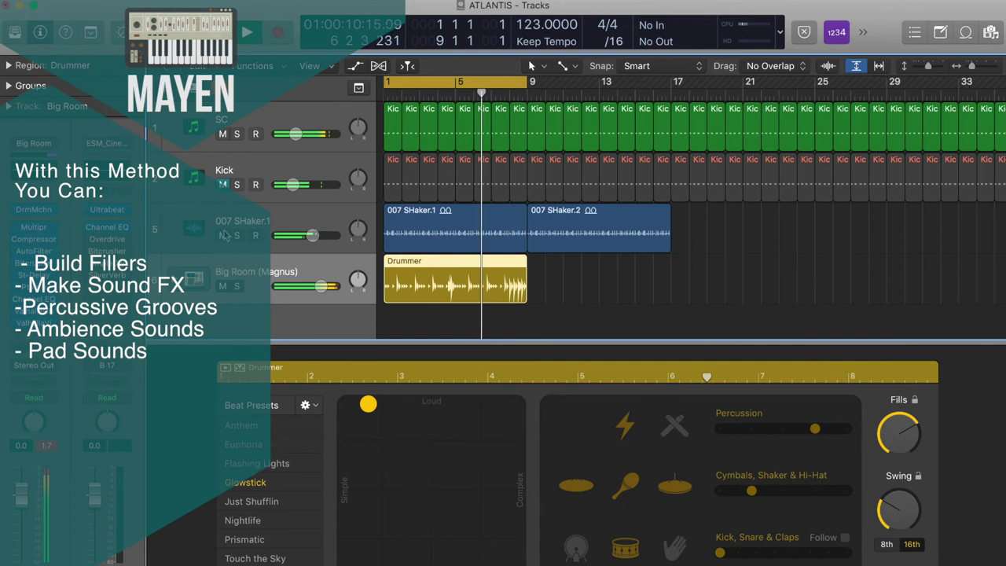
# Mute the Kick and 007 Shaker tracks and turn the drummer's fills to minimum.
pyautogui.moveTo(224, 186); pyautogui.dragTo(224, 235)
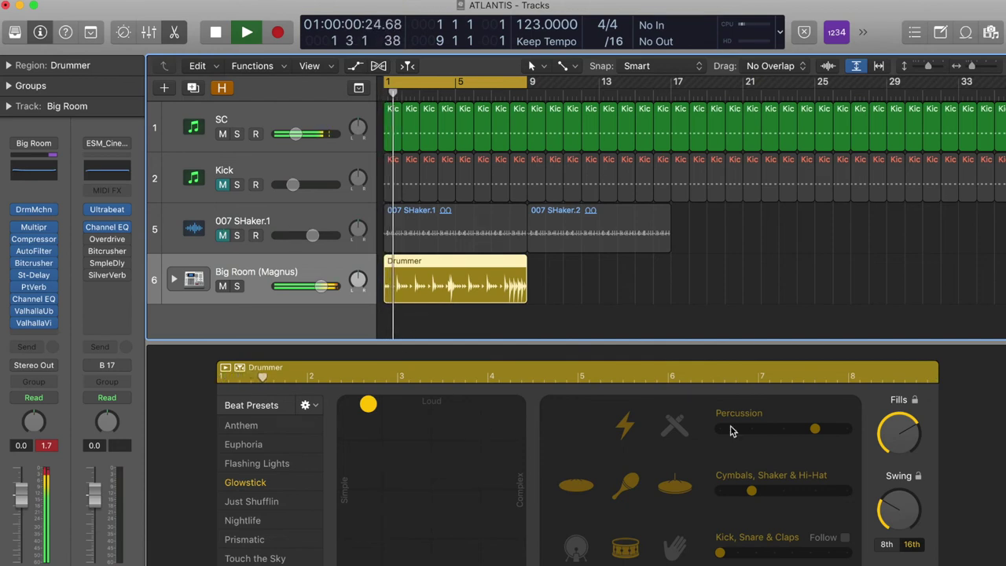
pyautogui.moveTo(901, 444); pyautogui.dragTo(905, 517)
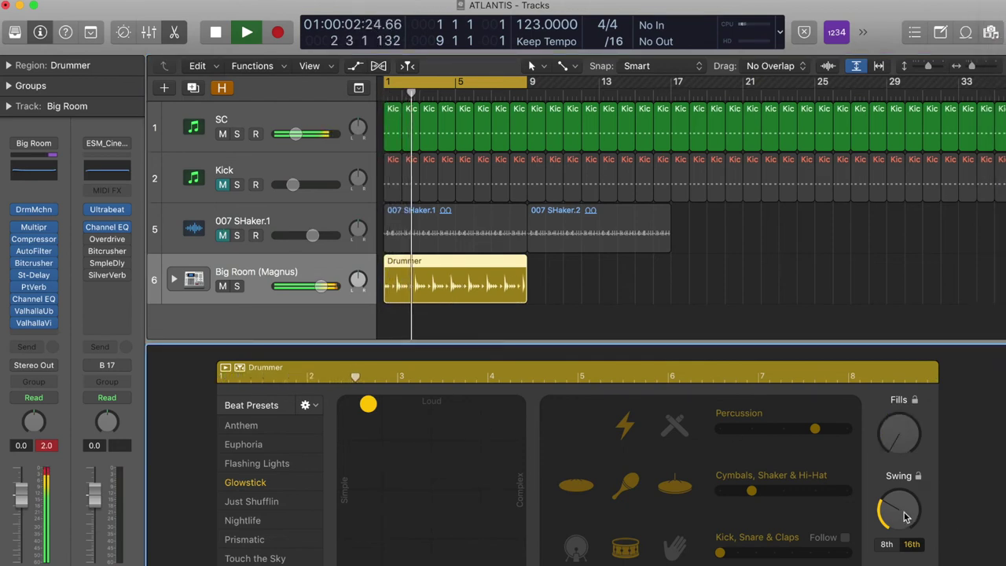
pyautogui.moveTo(17, 323)
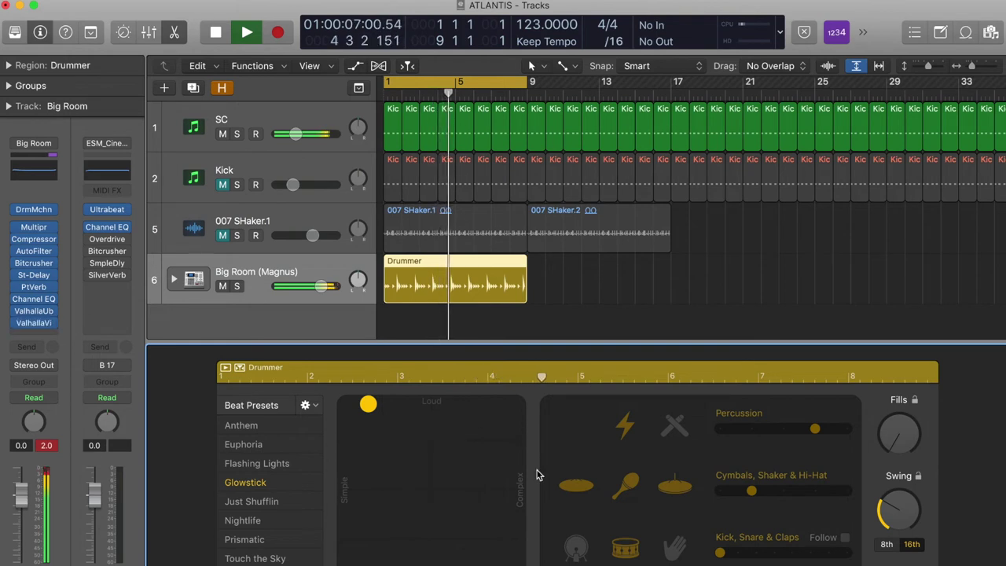
# Raise the Kick, Snare & Claps level and switch off snare, hi-hat, shaker, percussion and cymbal.
pyautogui.click(782, 555)
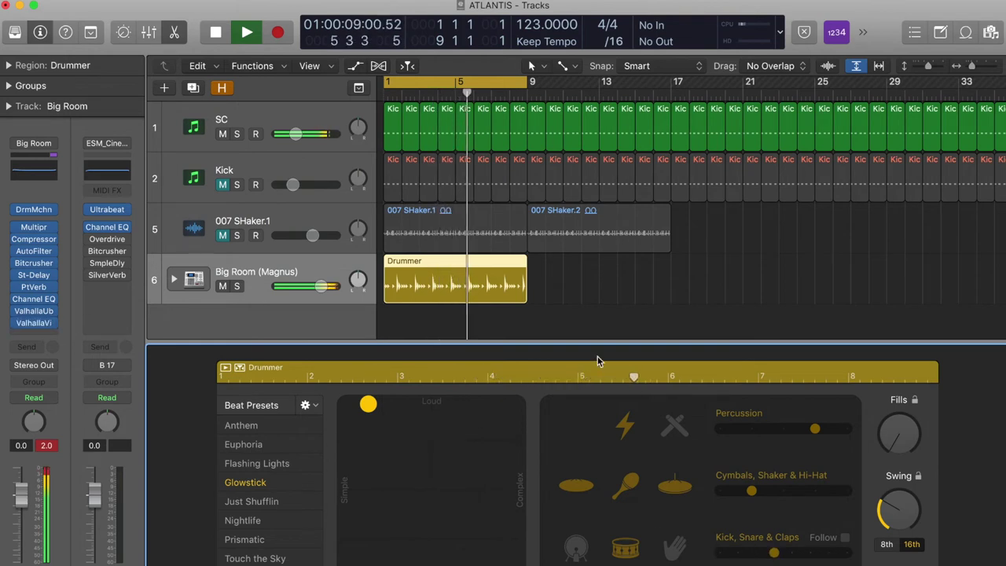
pyautogui.click(637, 548)
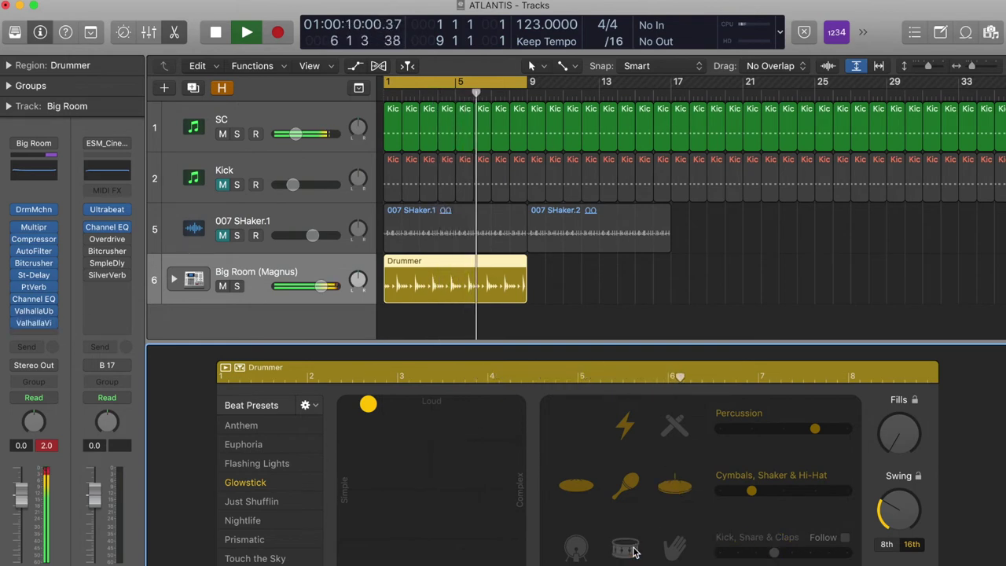
pyautogui.click(578, 486)
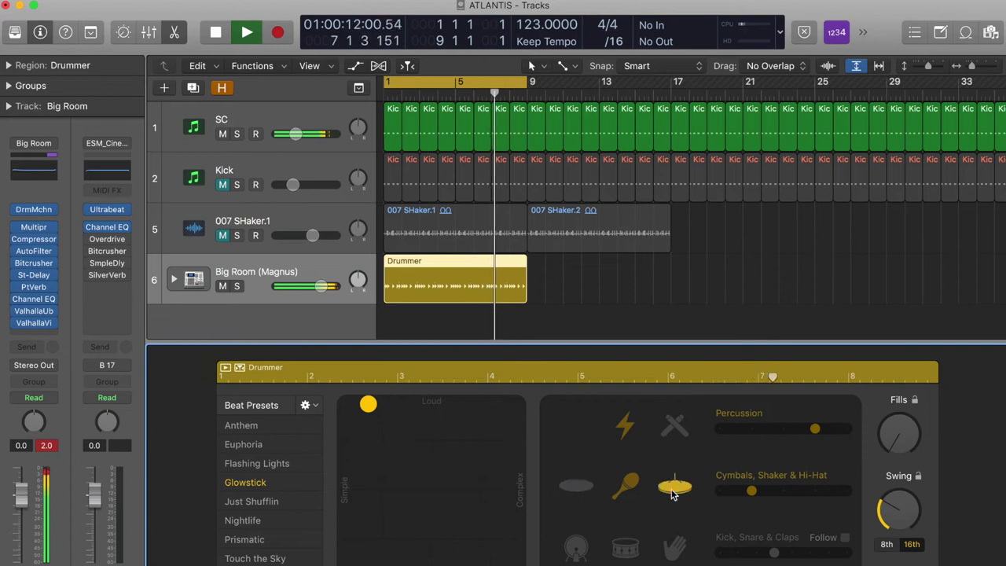
pyautogui.click(628, 483)
pyautogui.click(627, 425)
pyautogui.click(676, 487)
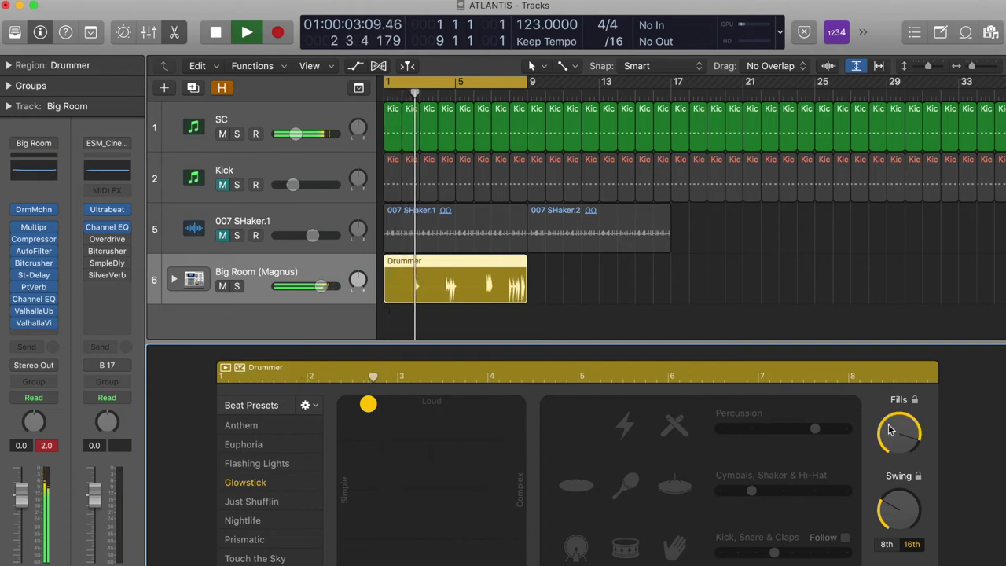
# Lower Fills, push the XY puck toward Complex, and load the Just Shufflin beat preset.
pyautogui.moveTo(891, 429); pyautogui.dragTo(891, 453)
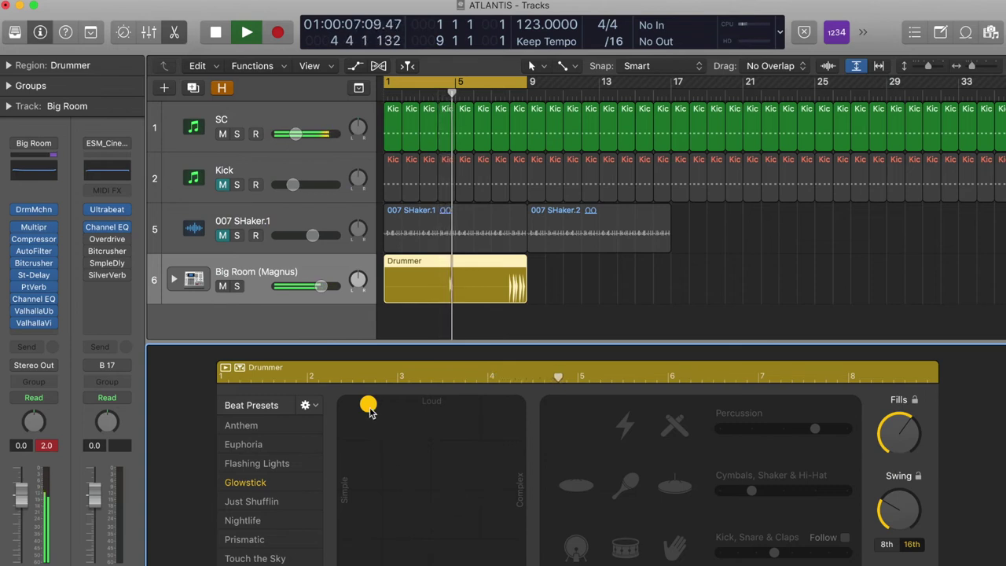
pyautogui.moveTo(371, 413); pyautogui.dragTo(514, 467)
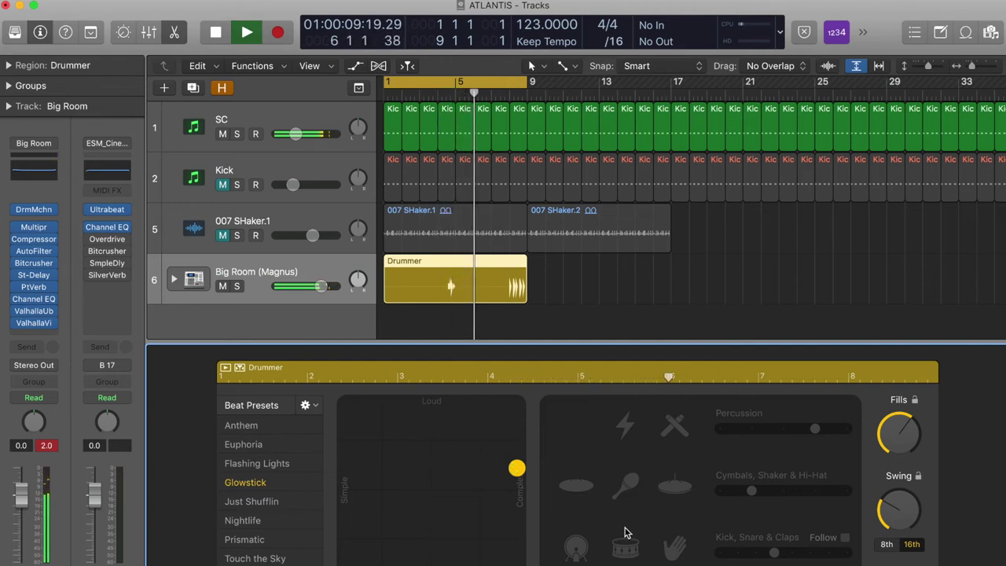
pyautogui.click(265, 506)
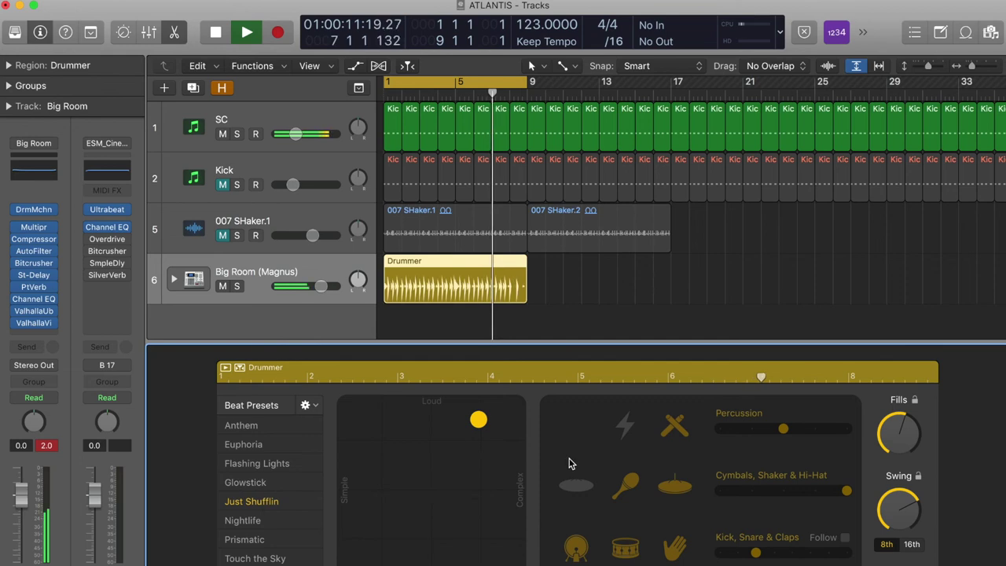
# Mute percussion, hi-hat, shaker, kick, snare and claps, re-enable percussion, and return to bar 1.
pyautogui.click(675, 426)
pyautogui.click(667, 492)
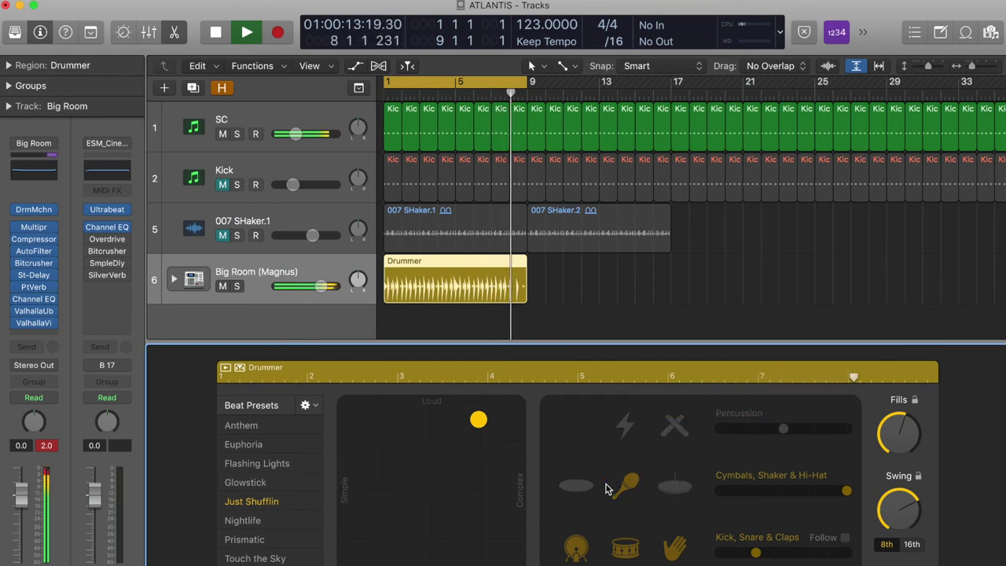
pyautogui.click(627, 485)
pyautogui.click(576, 548)
pyautogui.click(625, 551)
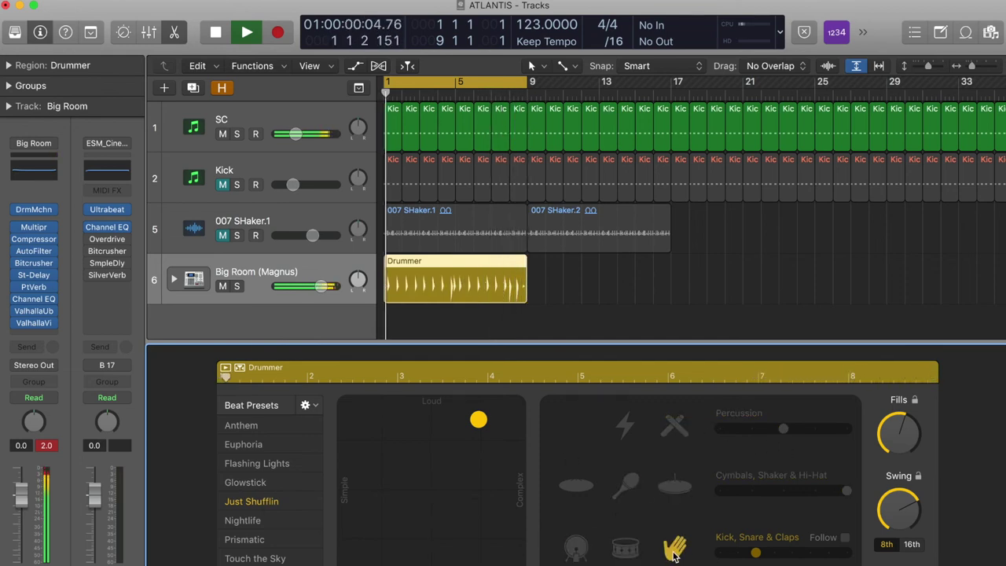
pyautogui.click(674, 546)
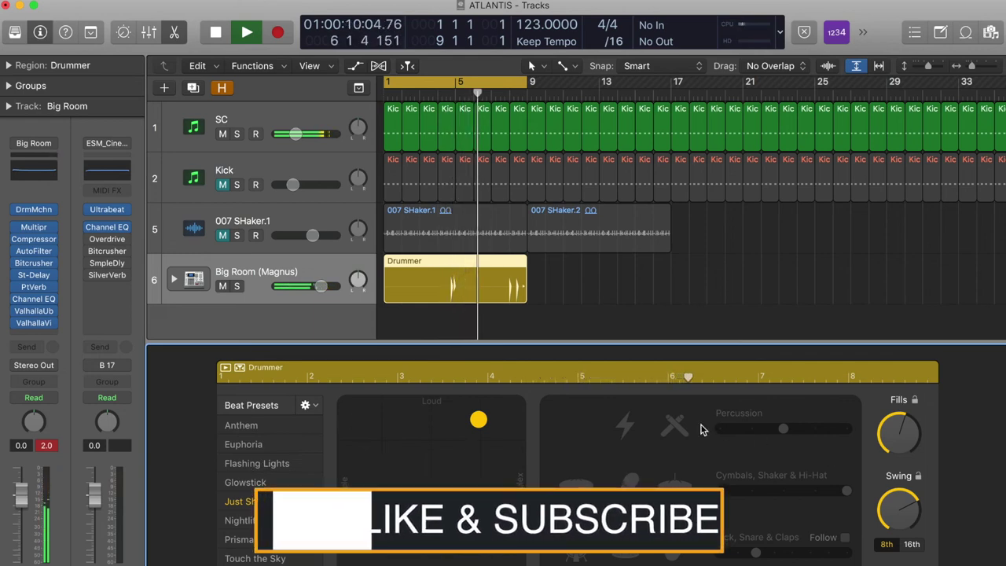
pyautogui.click(675, 426)
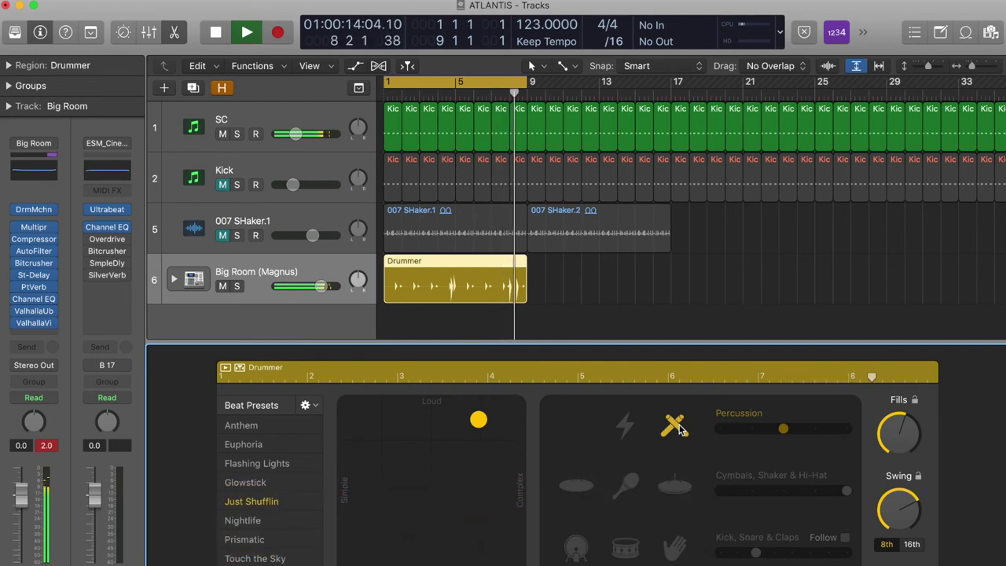
pyautogui.press('Return')
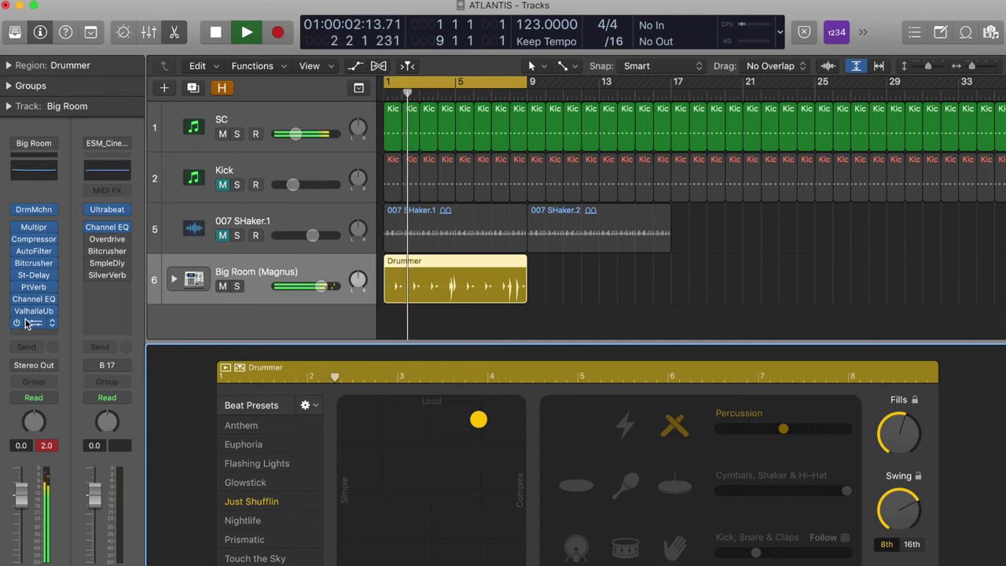
# Drag the XY puck to maximum complexity and unmute the Kick track.
pyautogui.moveTo(17, 313)
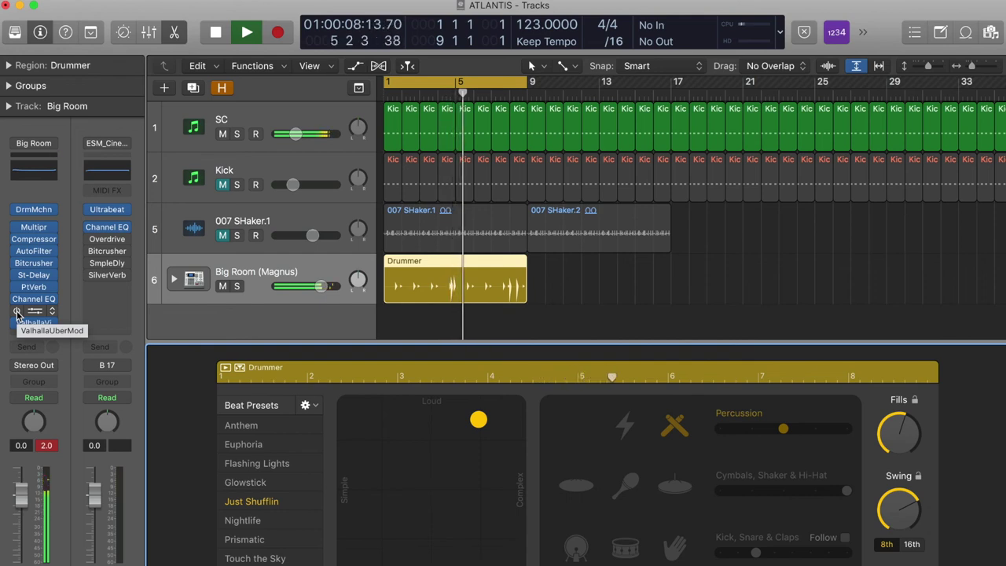
pyautogui.moveTo(478, 419); pyautogui.dragTo(532, 445)
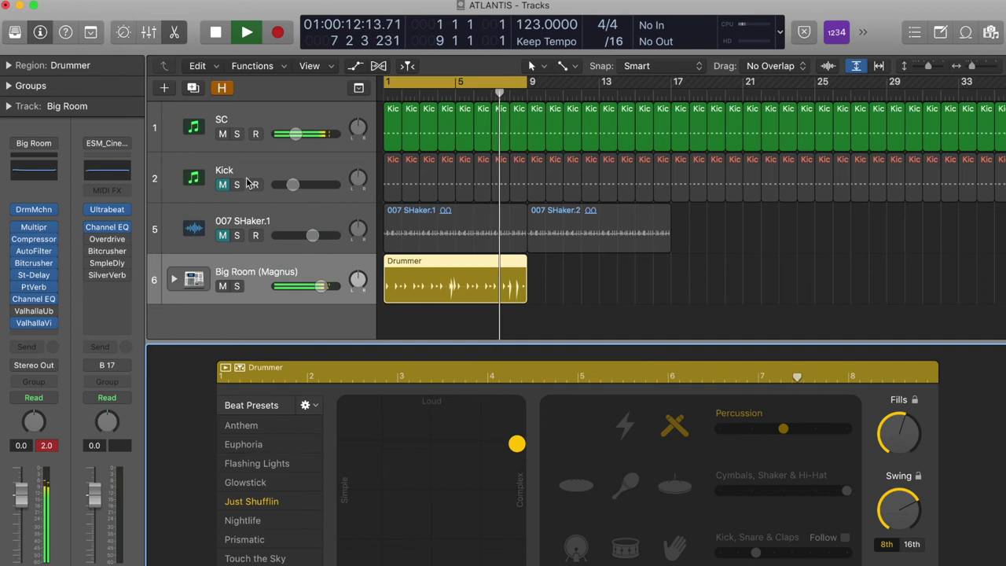
pyautogui.click(222, 185)
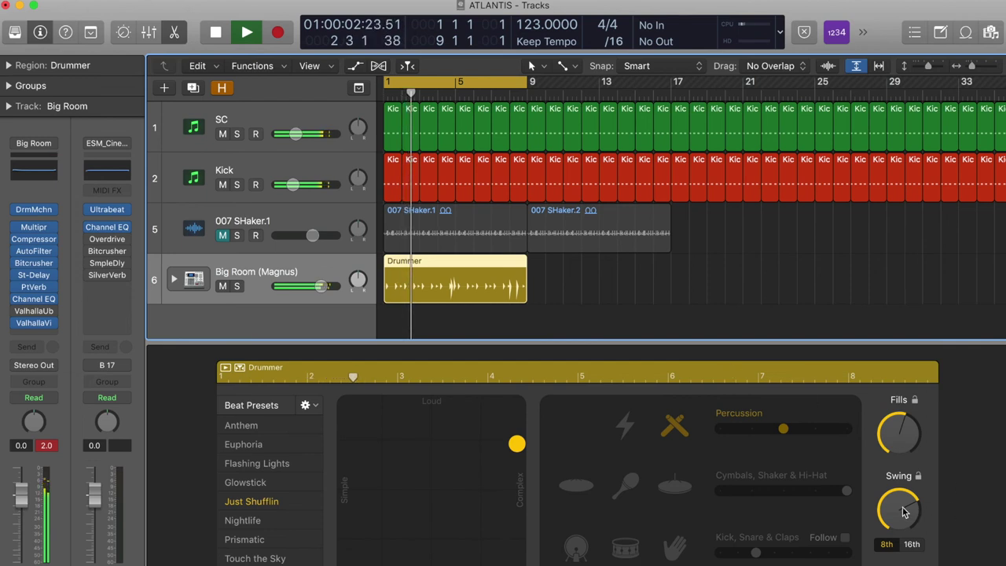
# Set Swing to zero, switch percussion off and kick on, keep claps off, and raise Kick, Snare & Claps.
pyautogui.moveTo(904, 513); pyautogui.dragTo(904, 542)
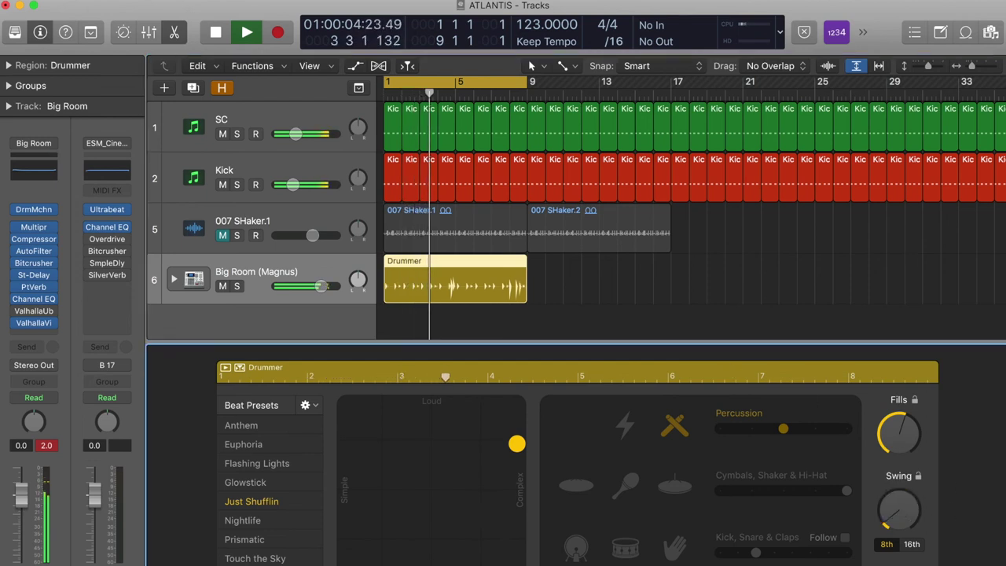
pyautogui.moveTo(904, 521); pyautogui.dragTo(861, 555)
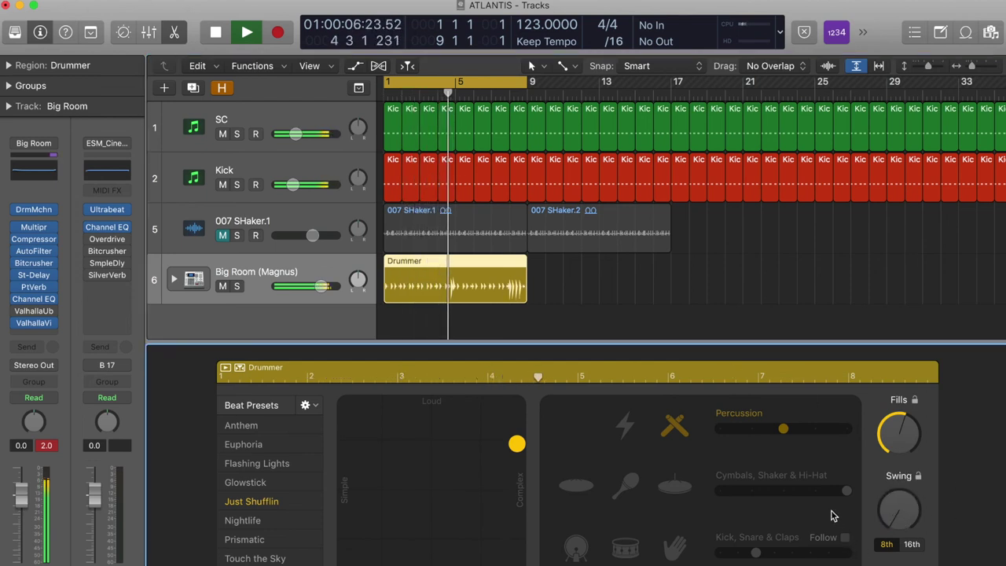
pyautogui.click(676, 550)
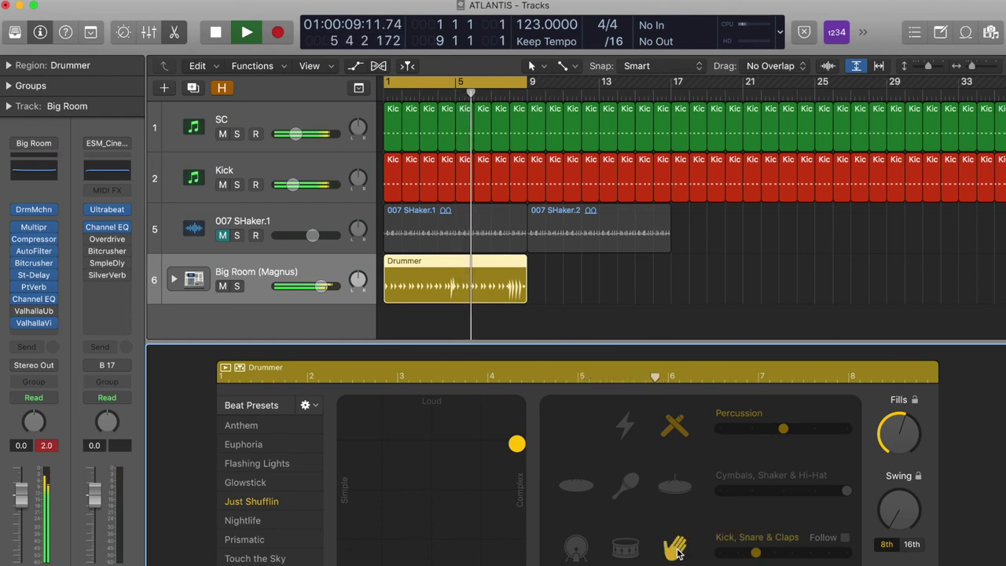
pyautogui.click(674, 426)
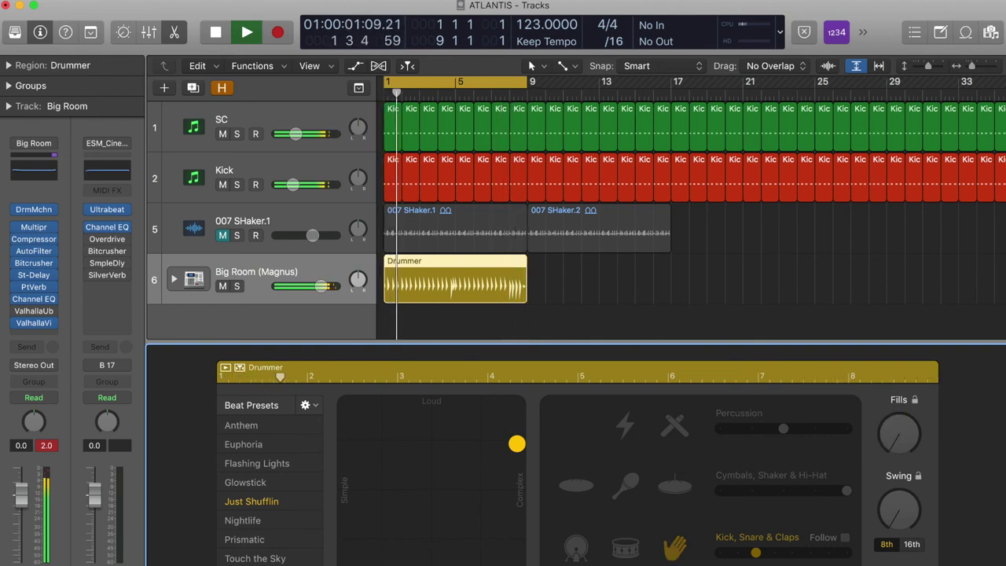
pyautogui.click(576, 548)
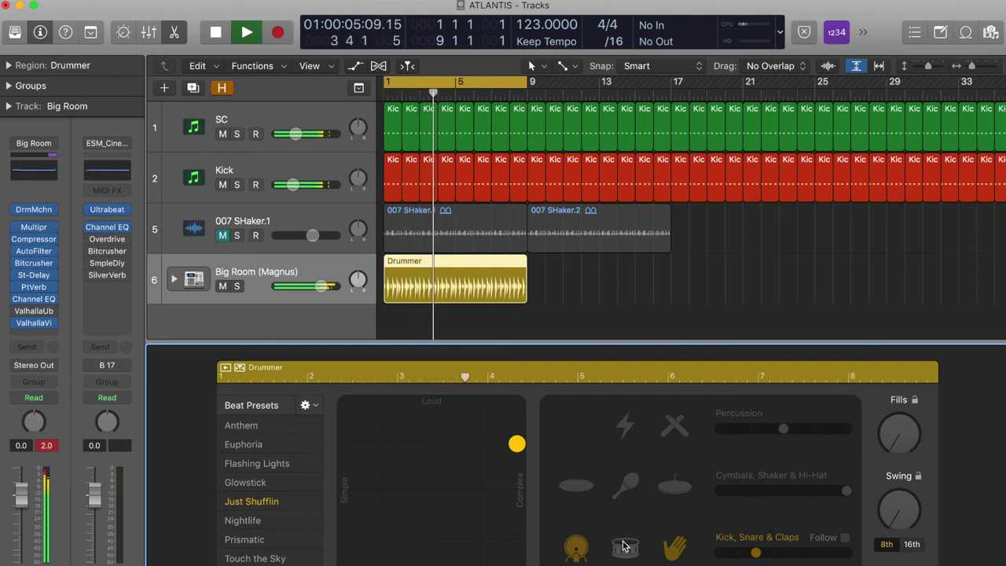
pyautogui.click(666, 548)
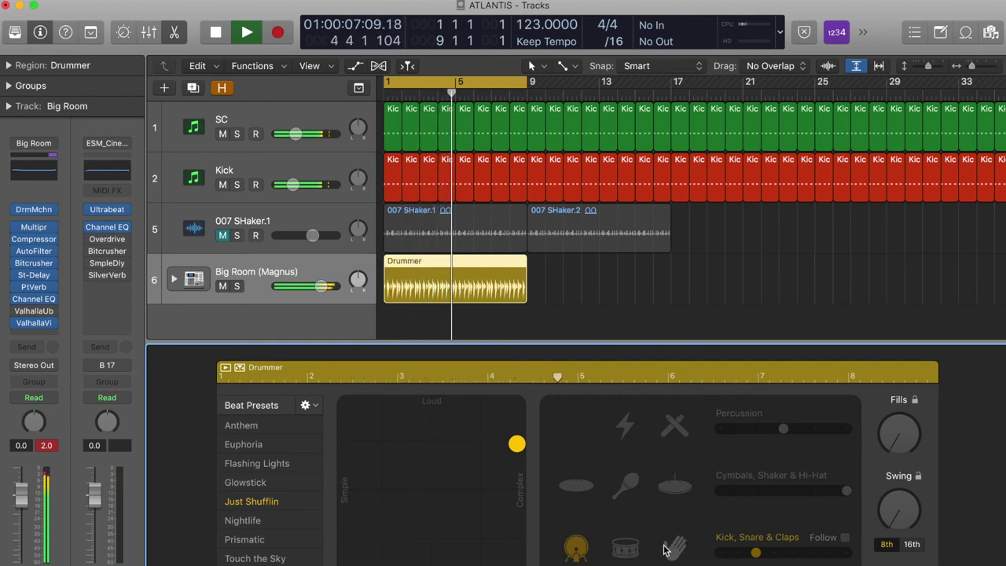
pyautogui.moveTo(790, 555)
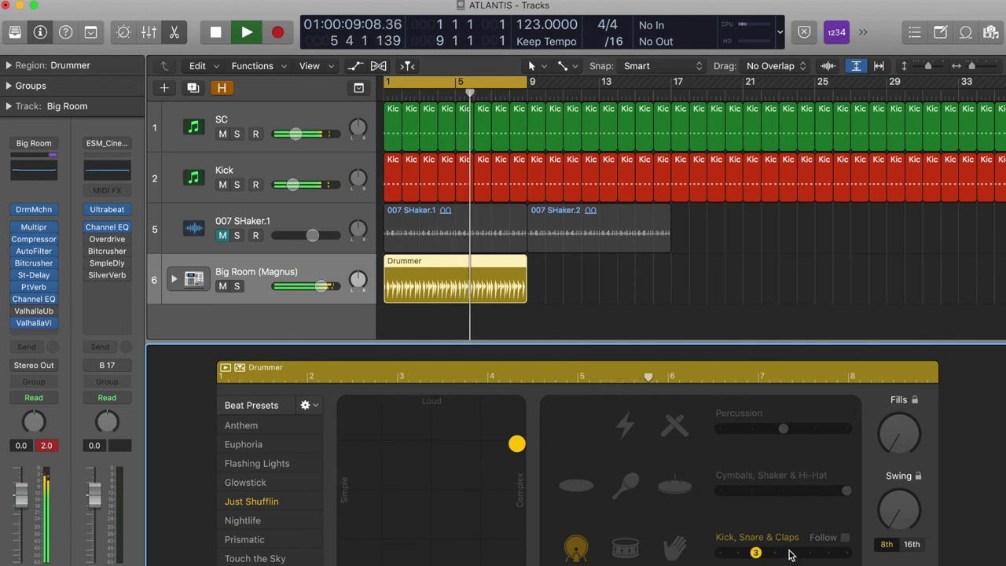
pyautogui.click(790, 555)
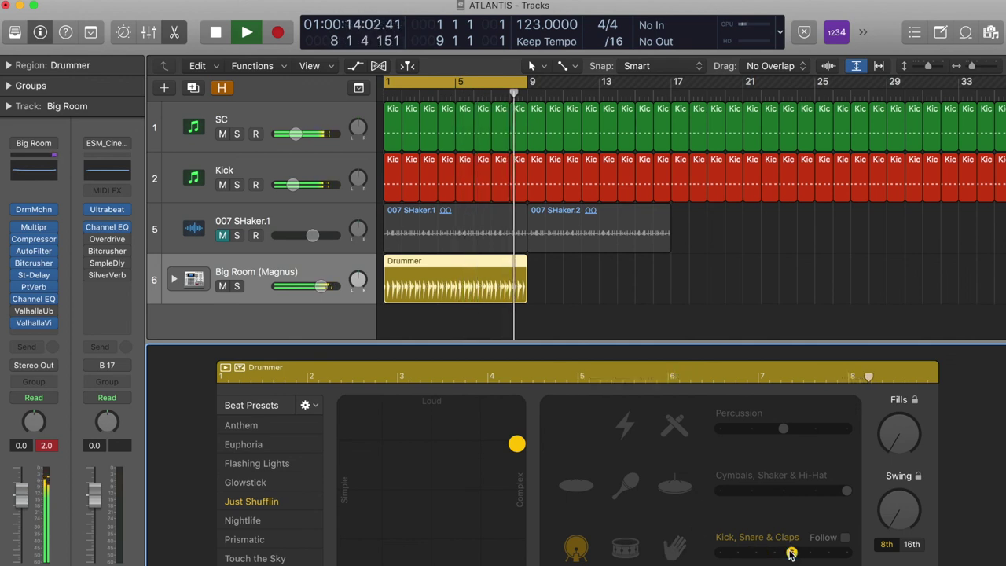